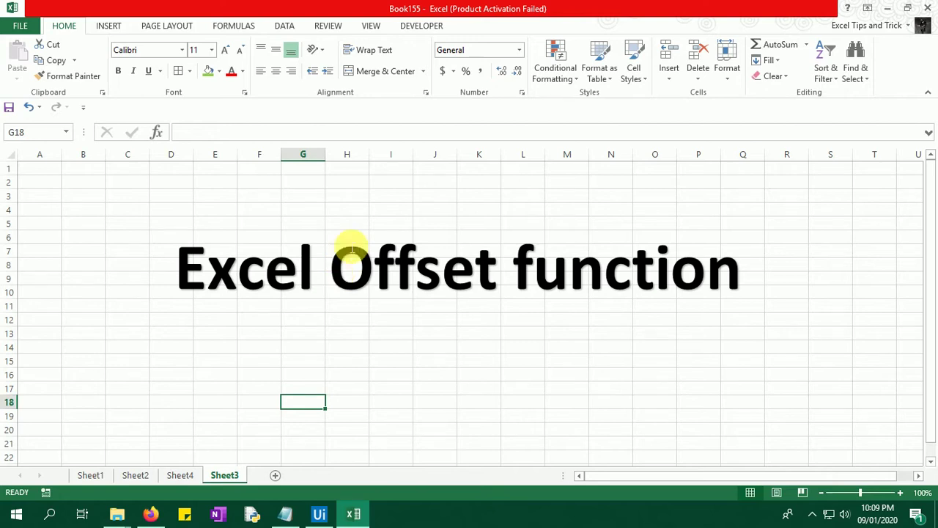
Put a thick box border around the title block in C3:R13
click(316, 268)
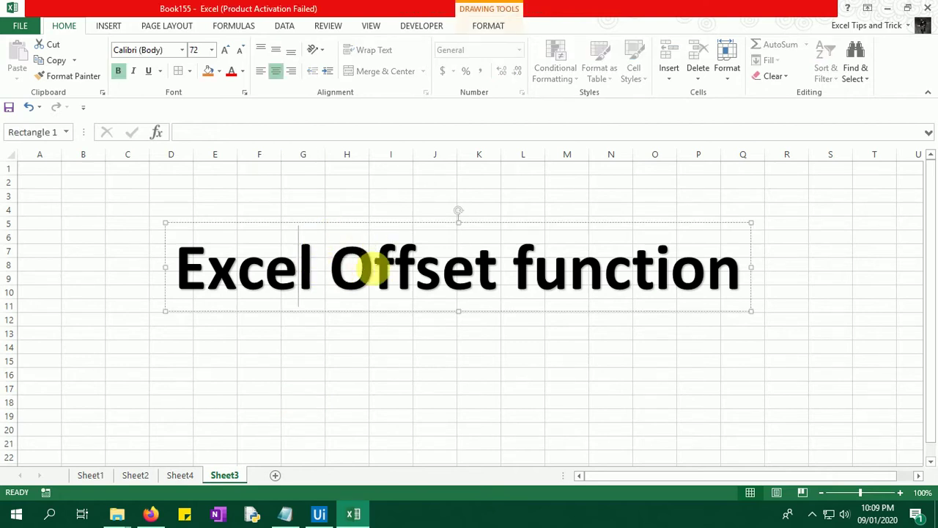
mouse_move(141, 195)
mouse_down()
mouse_move(775, 394)
mouse_move(785, 338)
mouse_up()
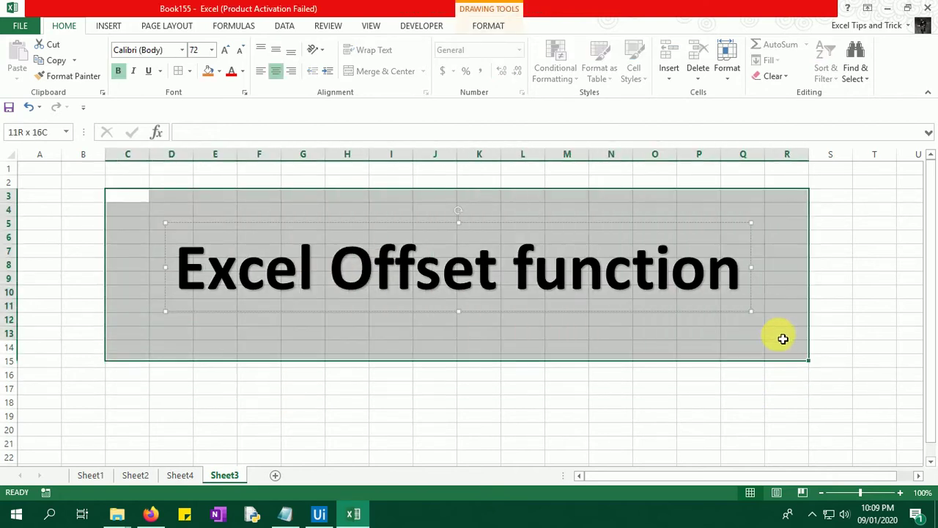
key(alt+h)
key(b)
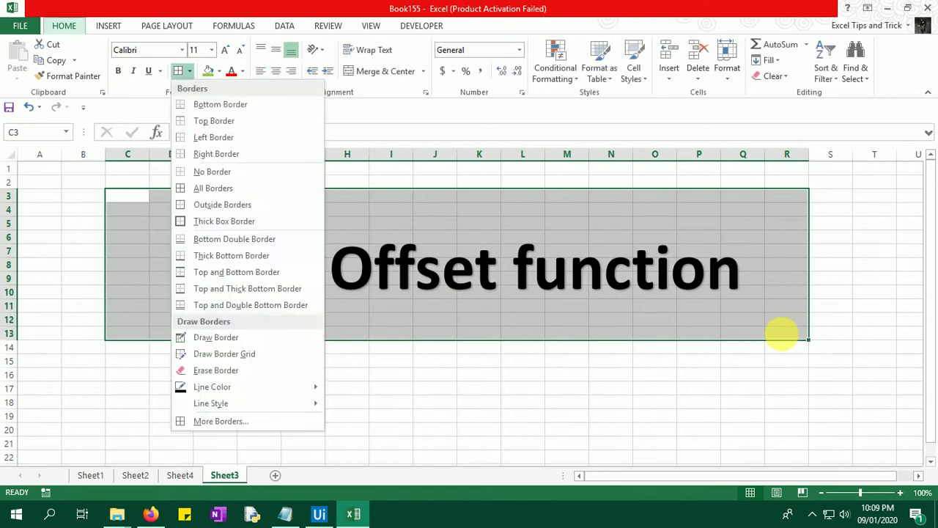
key(t)
click(480, 389)
Switch to Sheet2 with the Offset function basics table
click(179, 475)
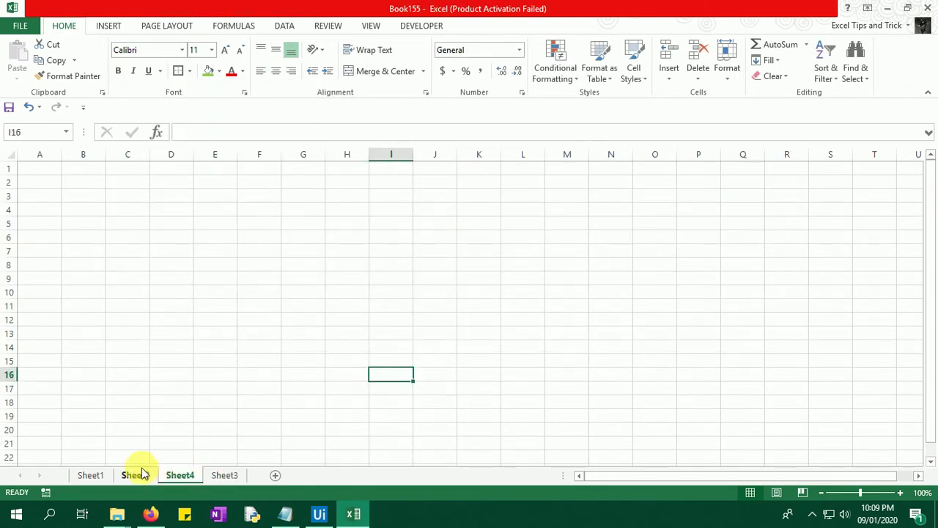
click(135, 475)
click(348, 358)
Draw a solid black vertical line down column Q
click(308, 224)
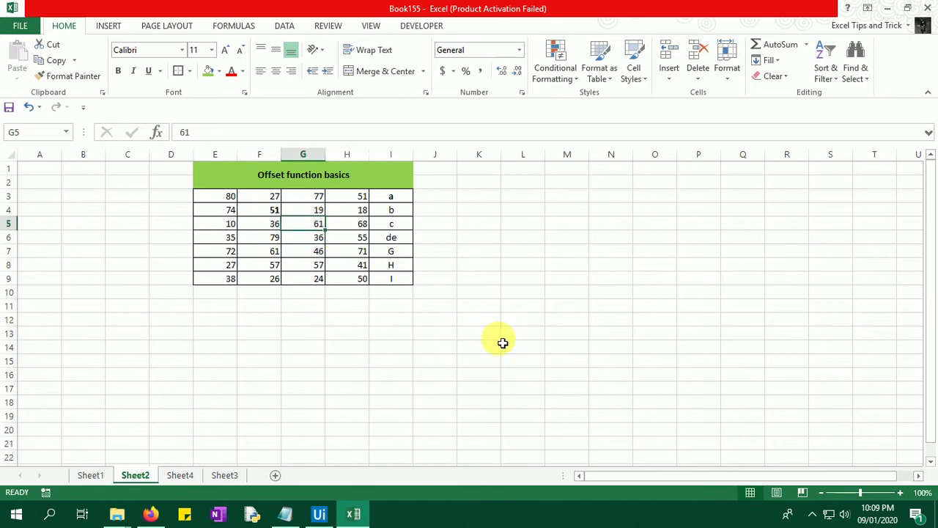
click(106, 27)
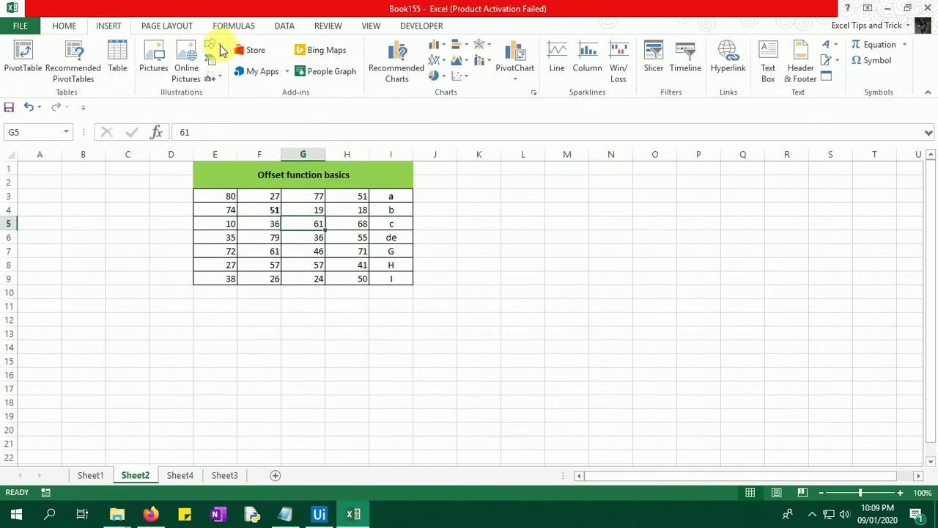
click(213, 45)
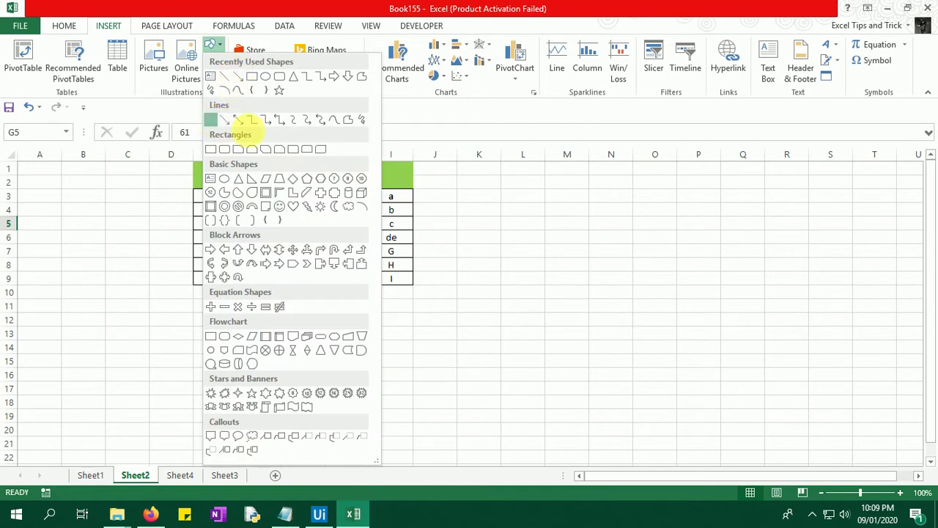
click(226, 121)
mouse_move(738, 212)
mouse_down()
mouse_move(724, 405)
mouse_move(740, 416)
mouse_up()
click(291, 73)
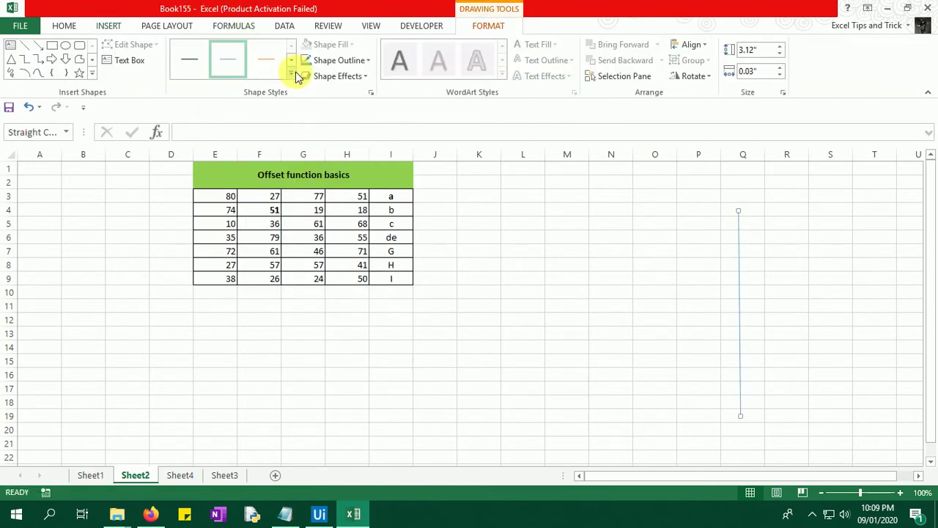
click(198, 138)
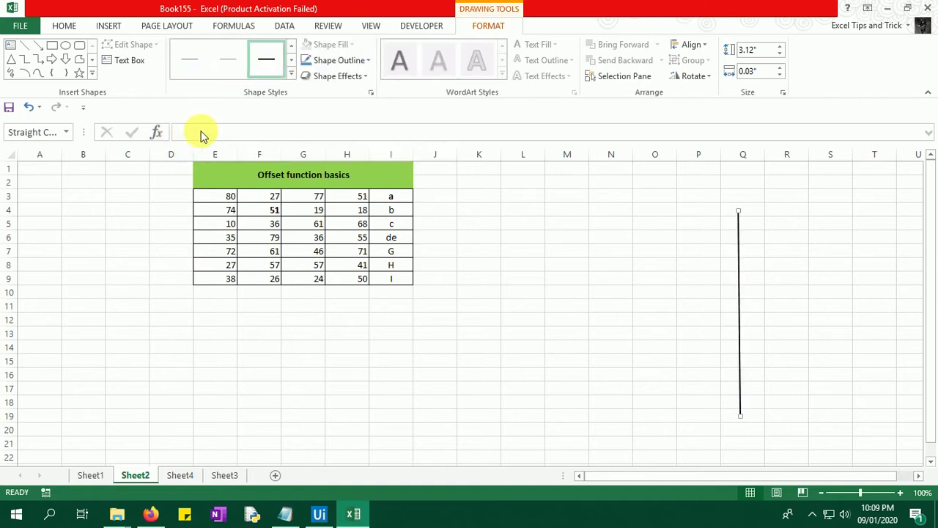
Draw a thick orange horizontal line crossing the vertical one
click(108, 26)
click(222, 49)
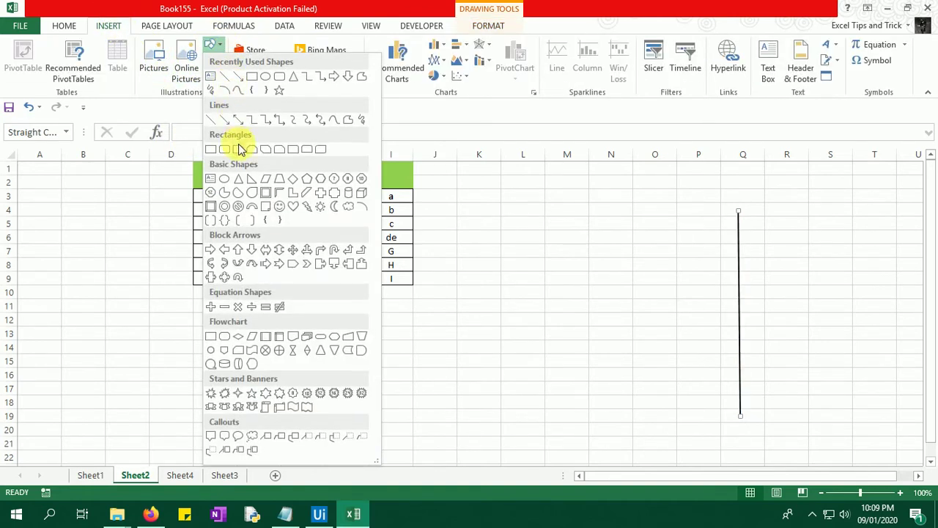
click(212, 119)
drag(609, 302, 866, 308)
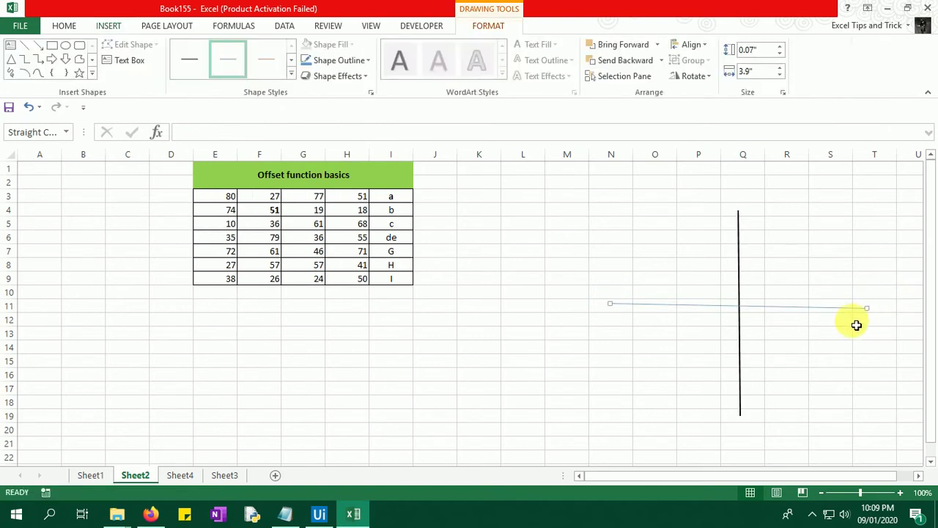
click(291, 75)
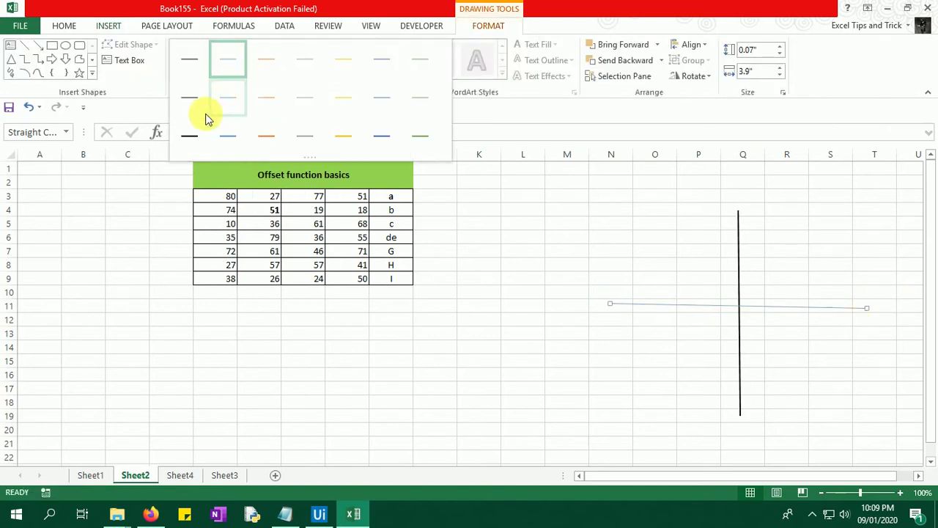
click(275, 142)
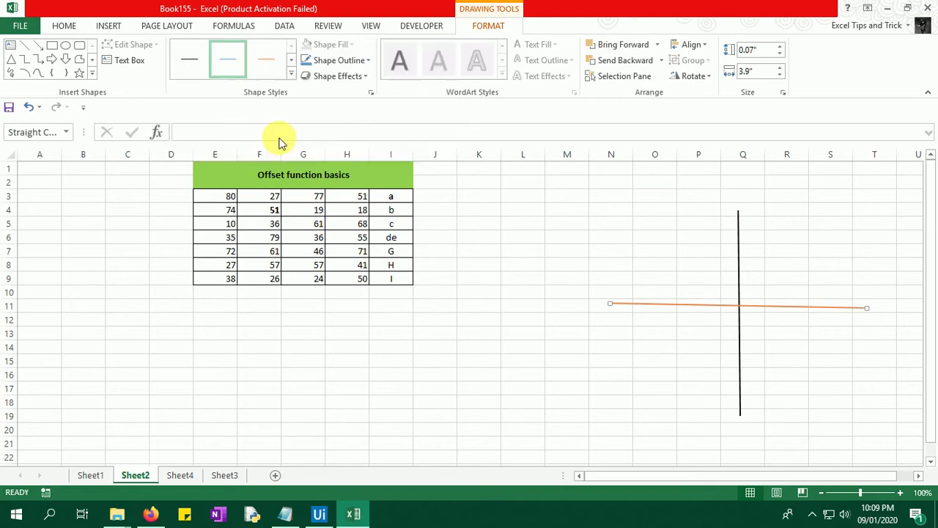
click(839, 348)
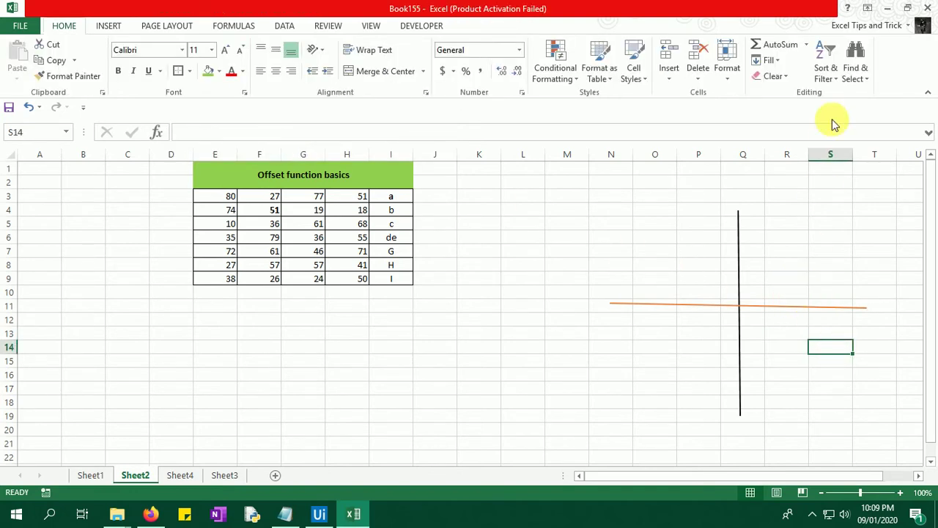
Move the orange horizontal line up to row 10
click(740, 306)
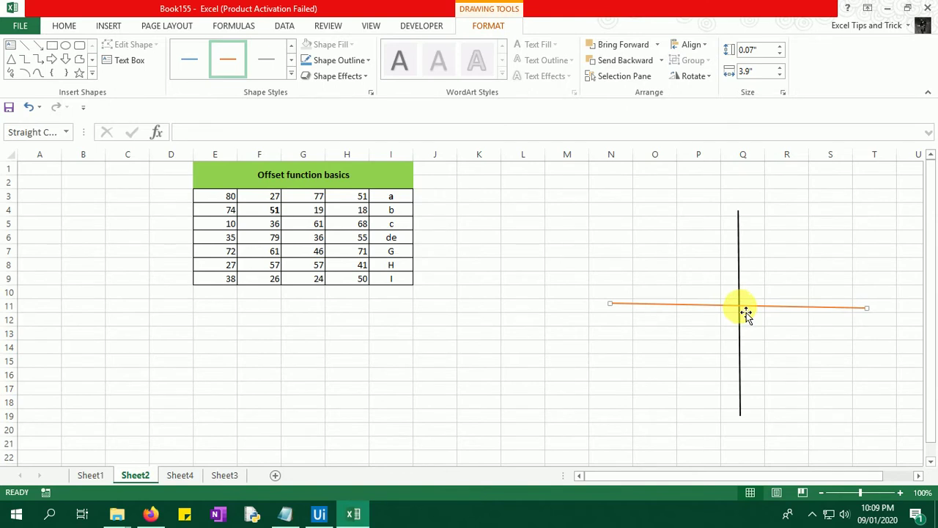
drag(754, 296, 812, 297)
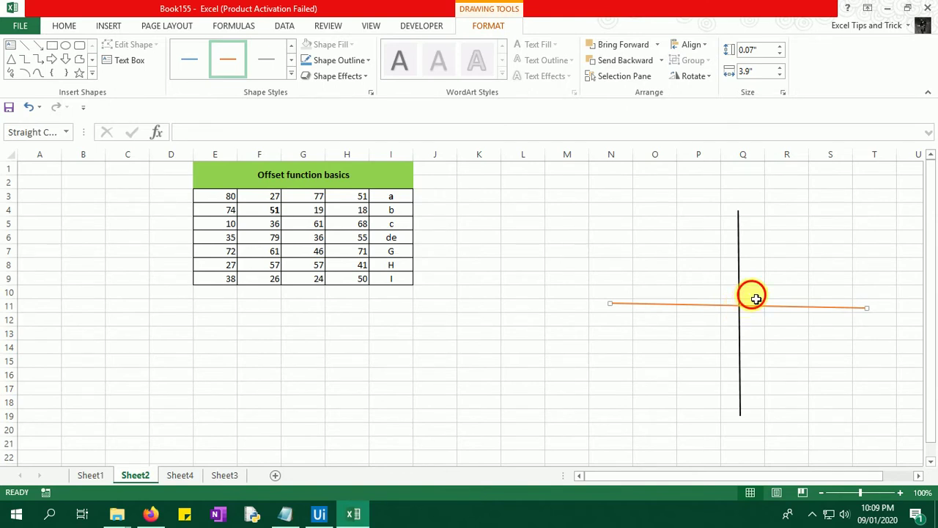
click(811, 296)
click(883, 298)
text(+)
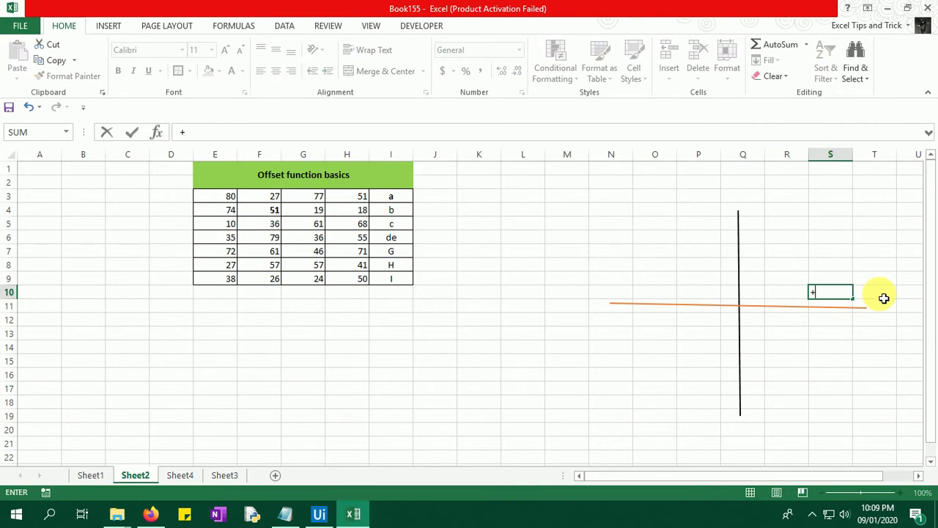
mouse_move(782, 304)
mouse_down()
mouse_move(856, 296)
mouse_move(763, 301)
mouse_up()
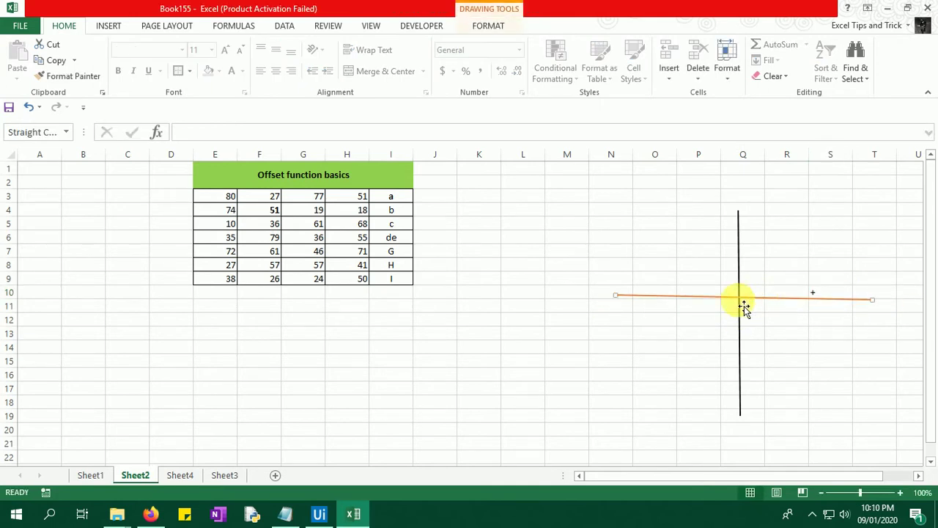
Enter a minus sign label in O9 on the left of the axes
click(639, 283)
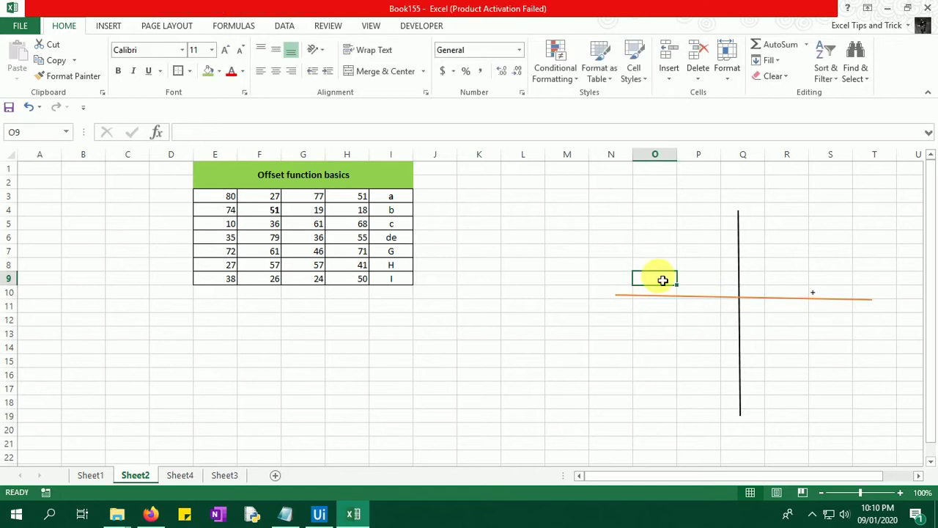
text(-)
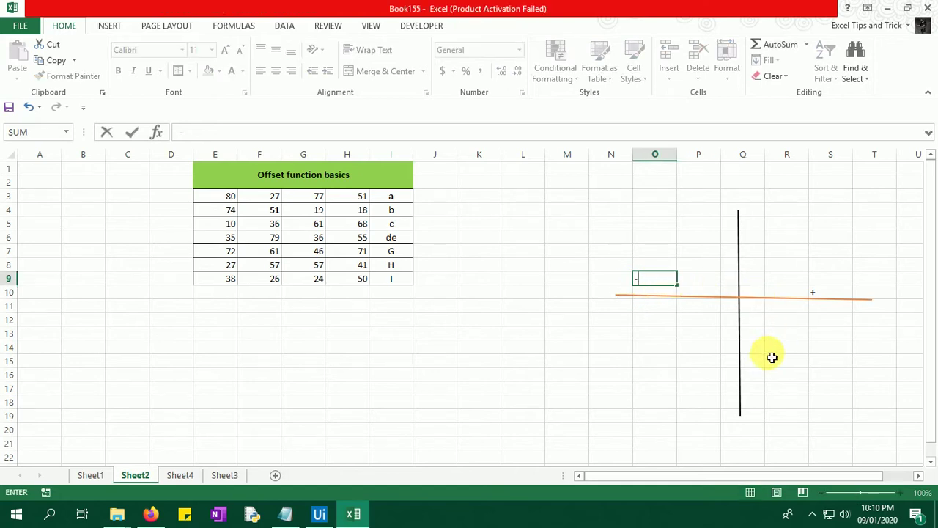
click(782, 224)
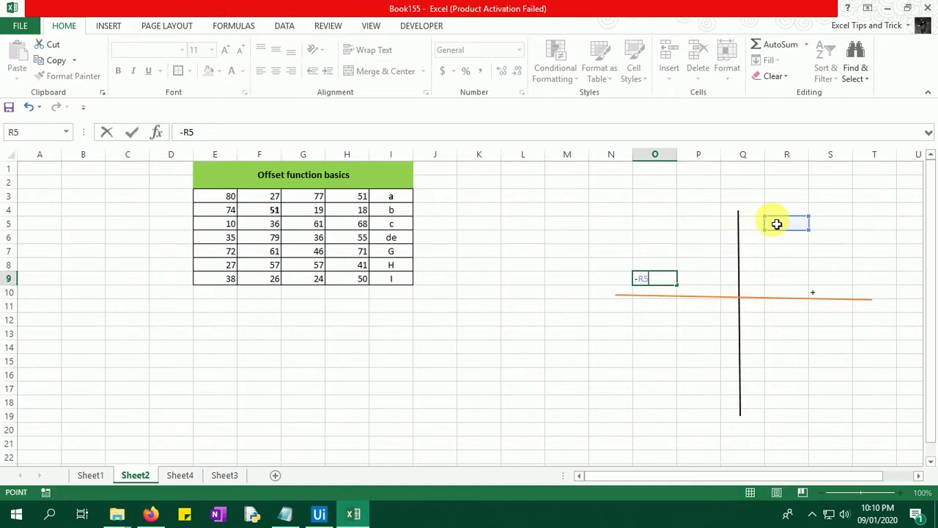
key(Escape)
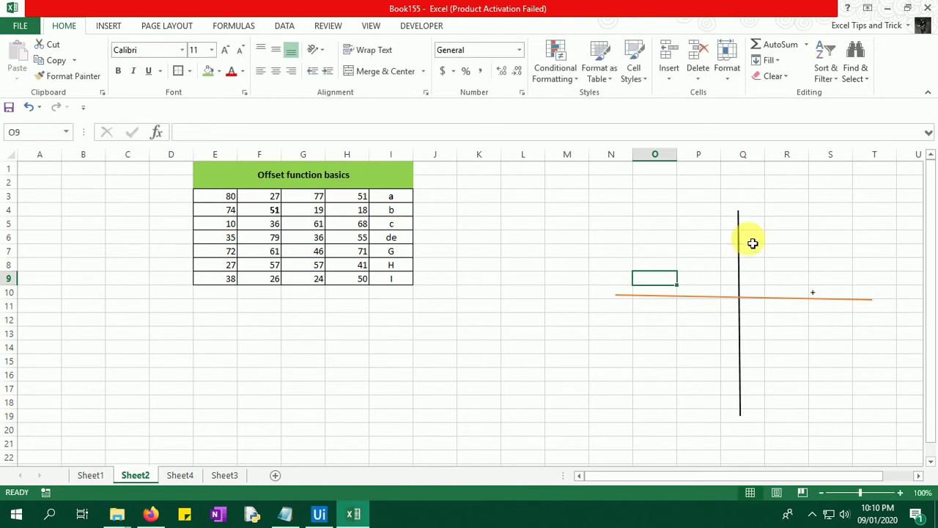
text(-)
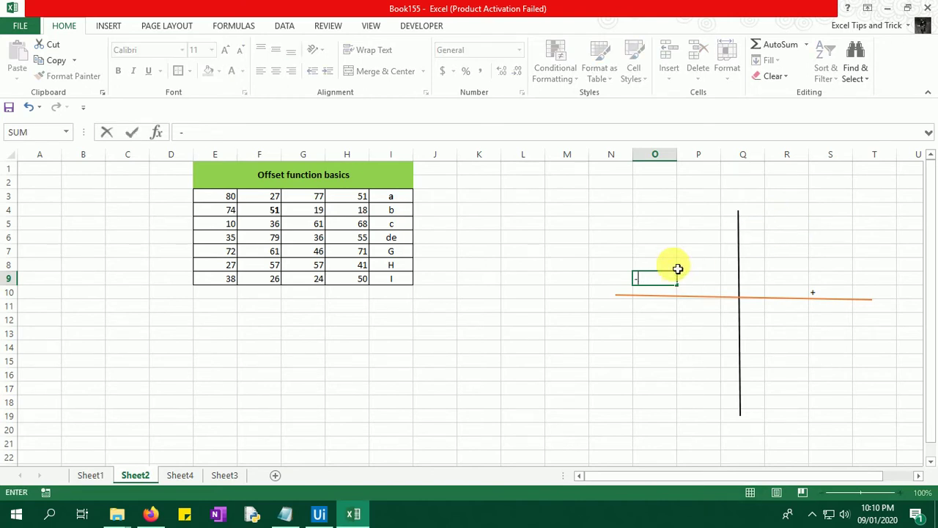
click(791, 225)
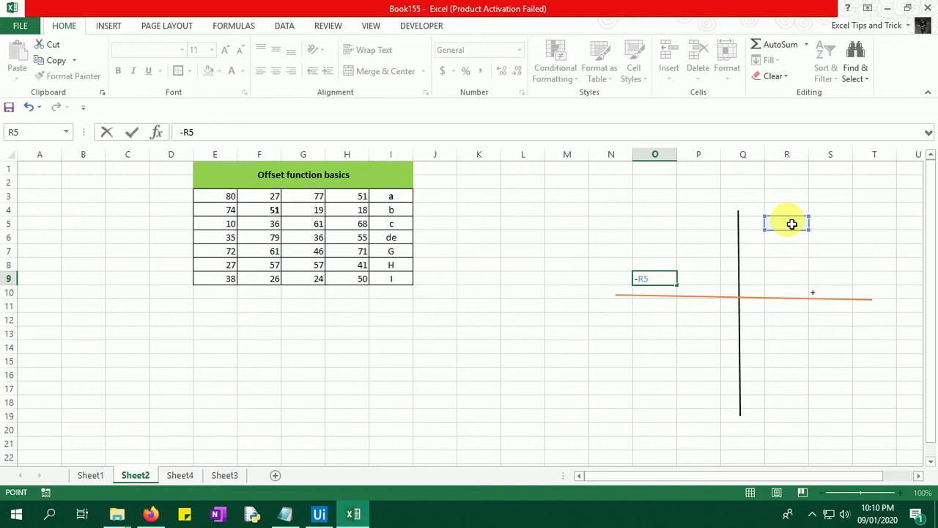
key(Escape)
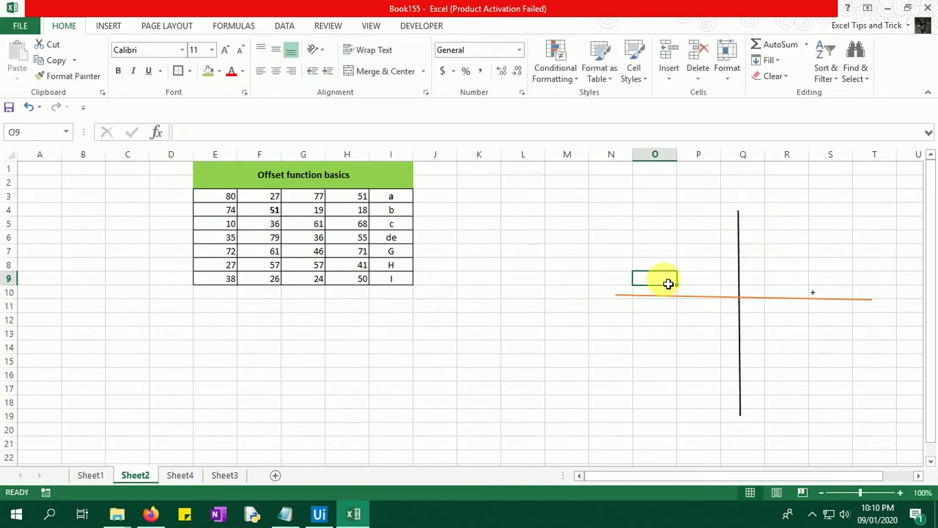
text(-)
click(763, 237)
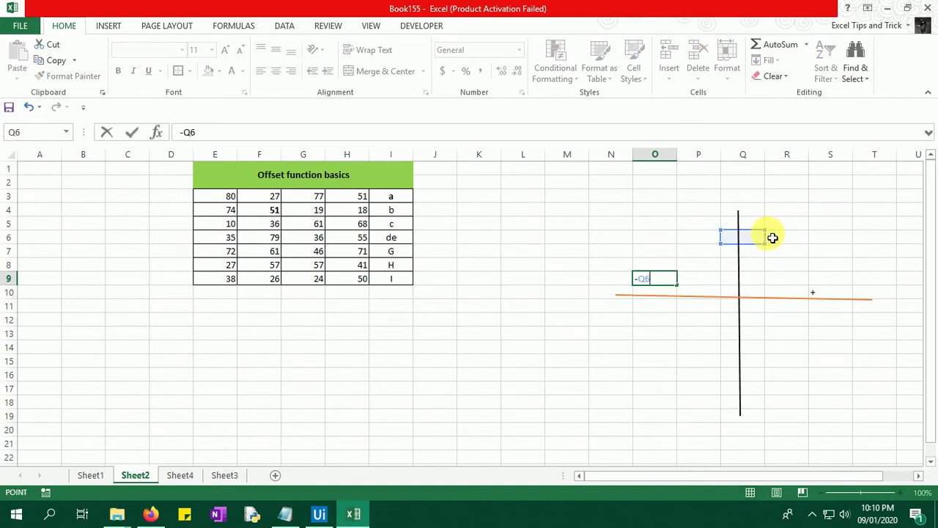
key(Escape)
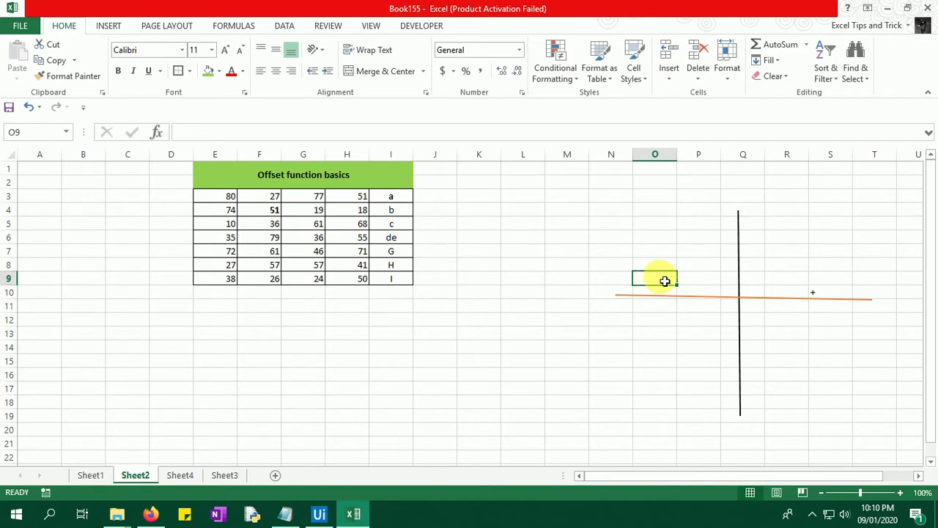
text(-)
click(842, 269)
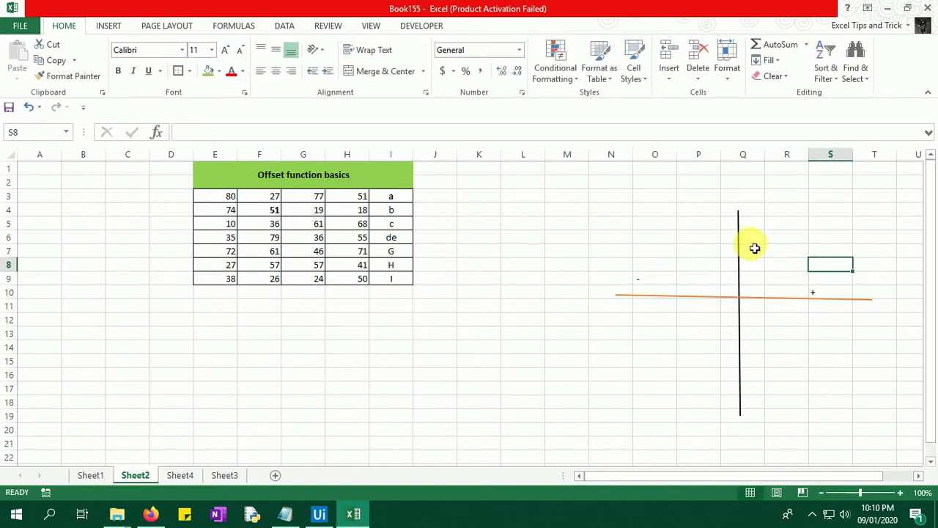
Enter a + label in R5 above the axes
click(758, 223)
click(788, 229)
text(+)
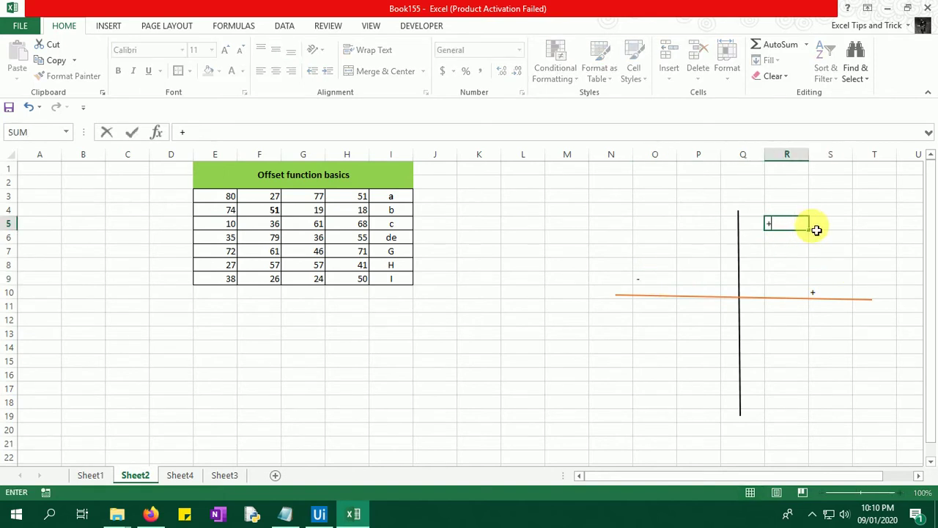
click(757, 388)
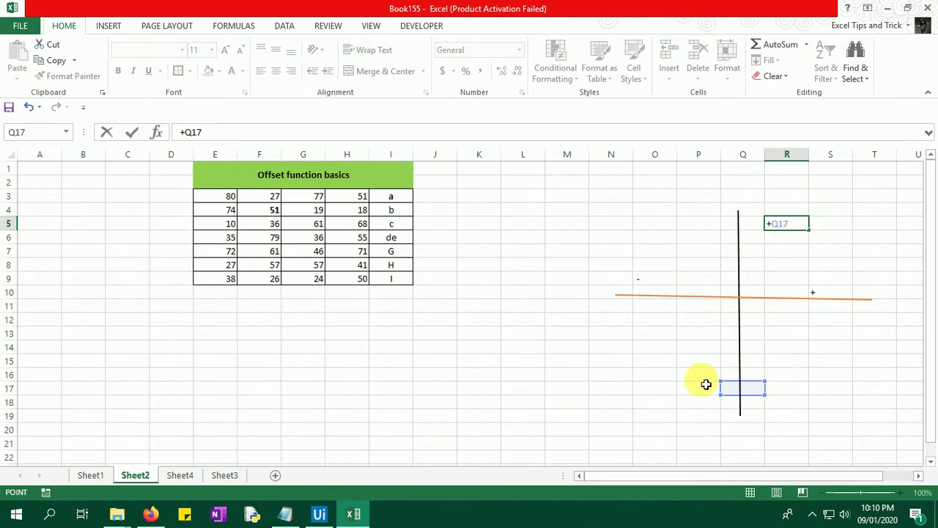
key(Escape)
text(+)
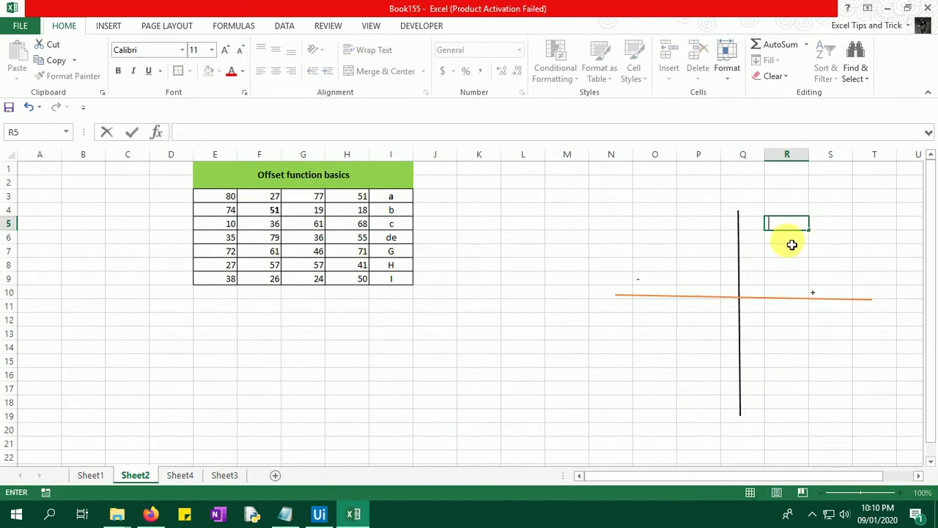
key(Return)
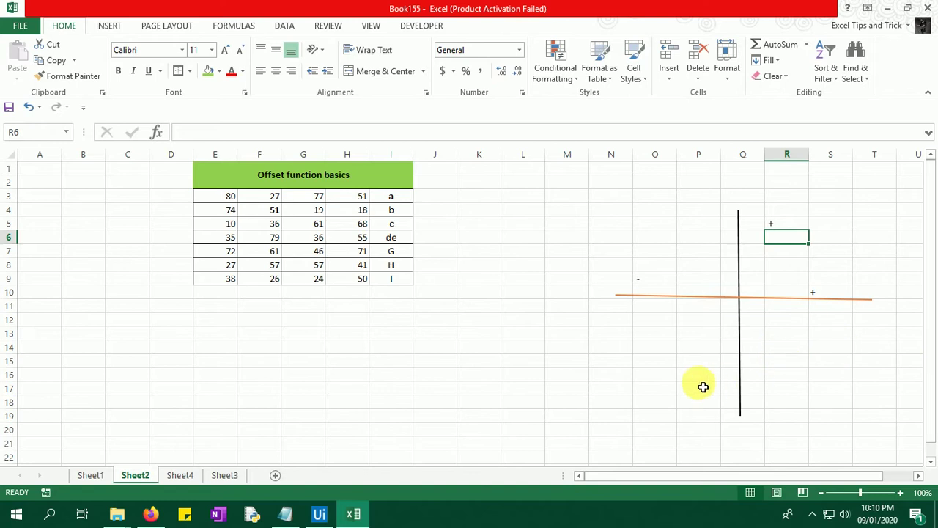
Put a - label in P17 below the axes and 0 in Q10 at the origin
click(700, 387)
text(-)
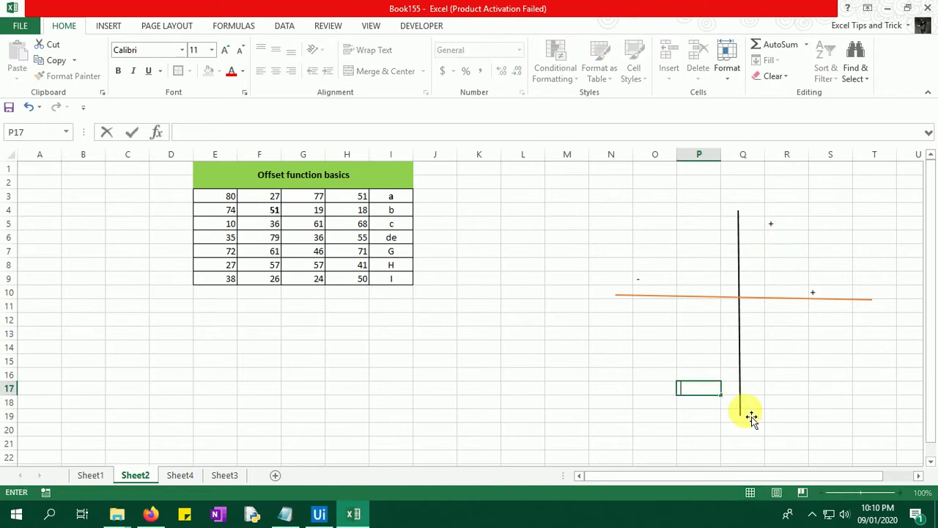
key(Return)
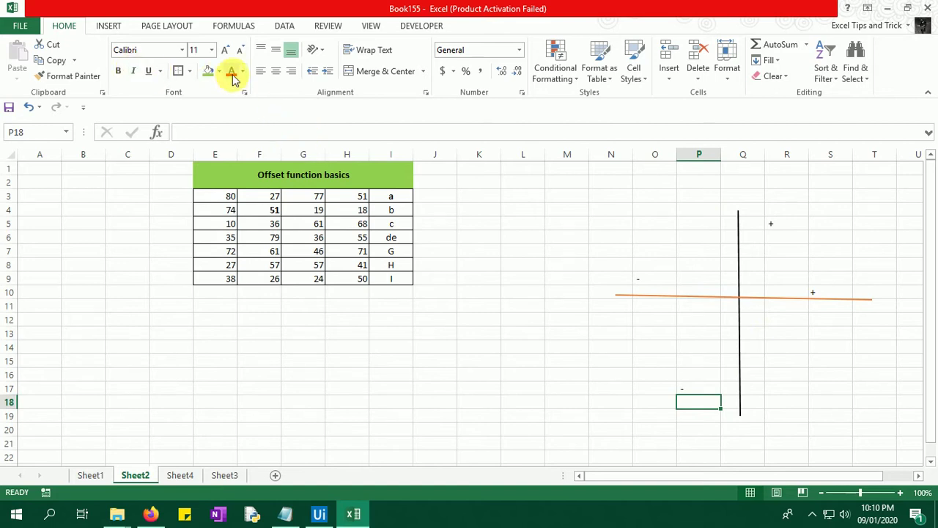
click(740, 298)
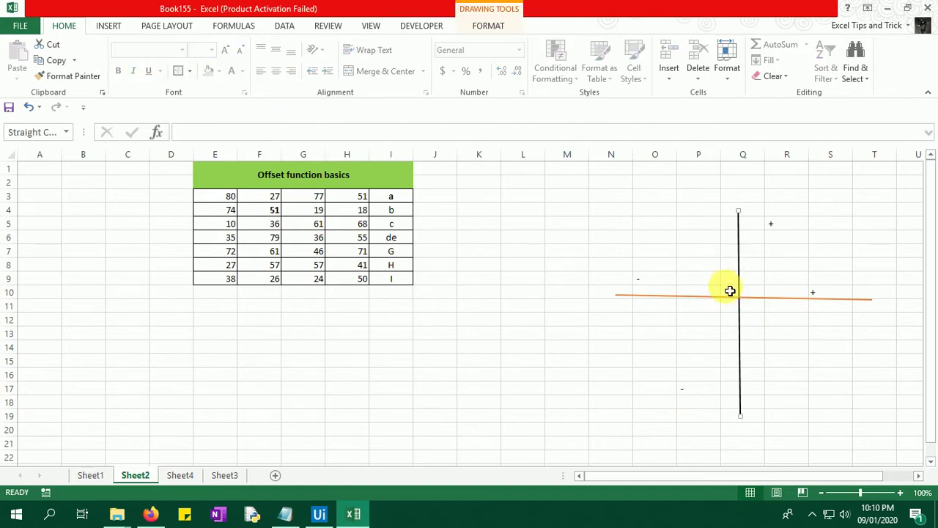
click(730, 290)
text(0)
key(Return)
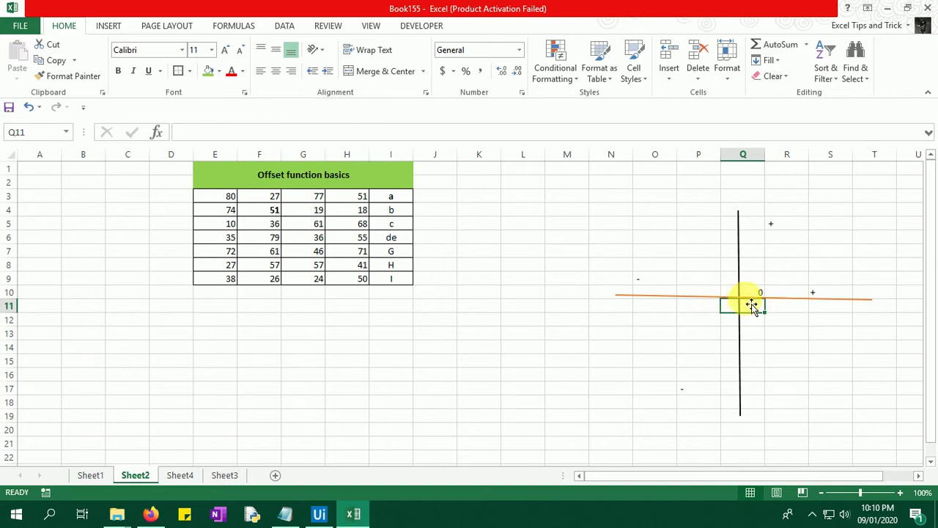
Shade G6 (36) green and remove bold from the 51 in F4
click(311, 236)
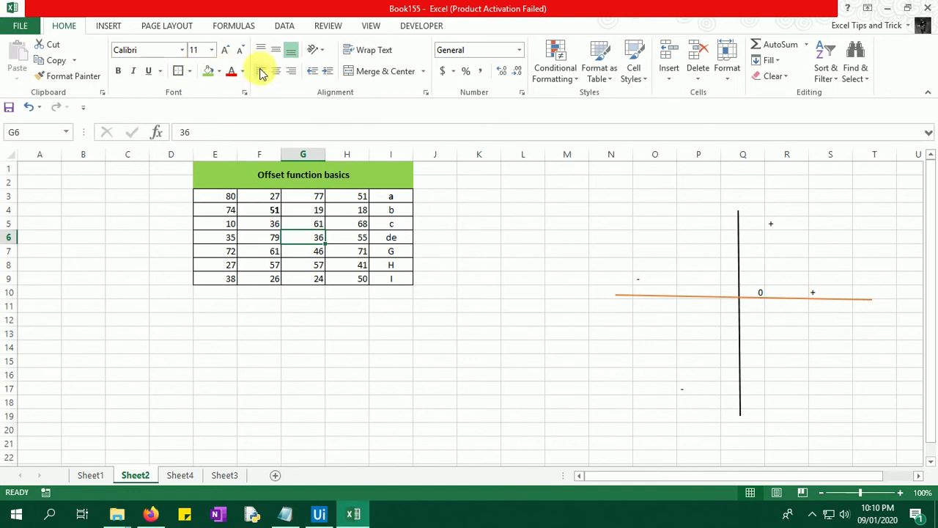
click(208, 71)
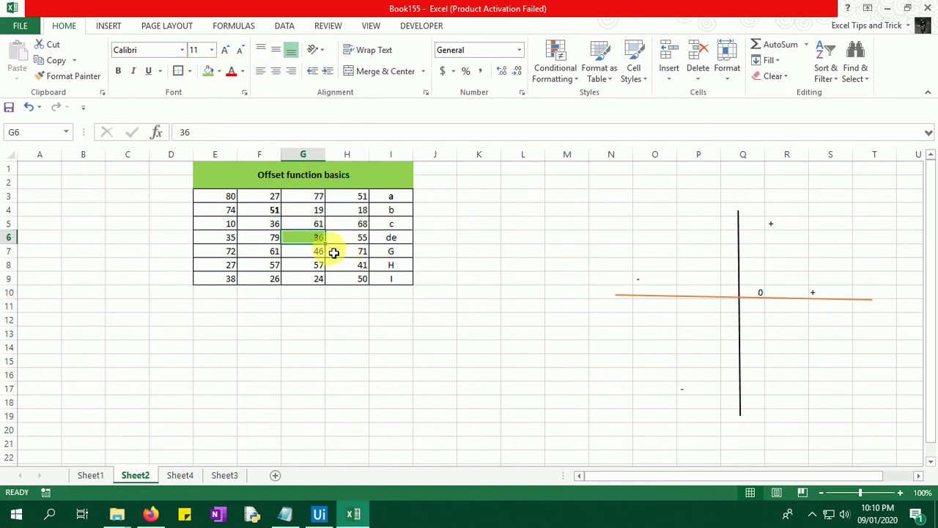
click(285, 210)
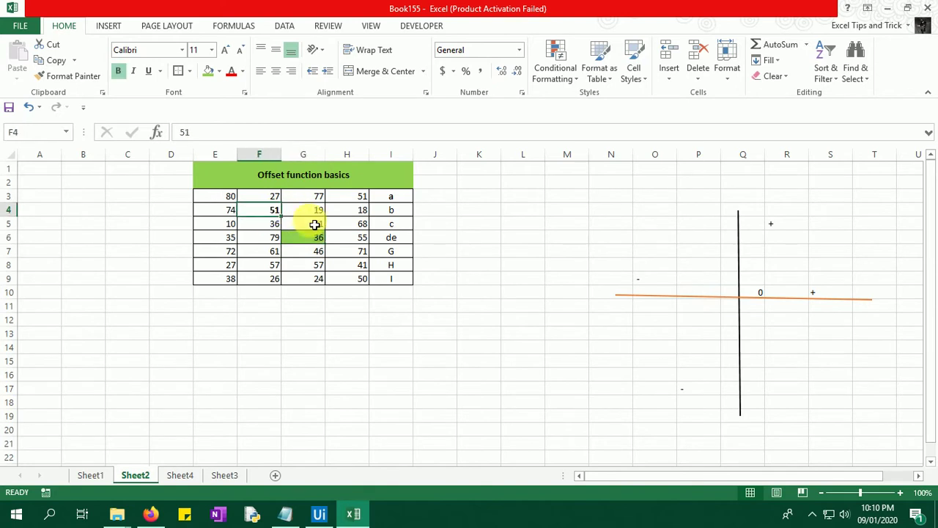
key(ctrl+b)
Trace three rows down and two columns right from G6, then shade I9 yellow
click(313, 240)
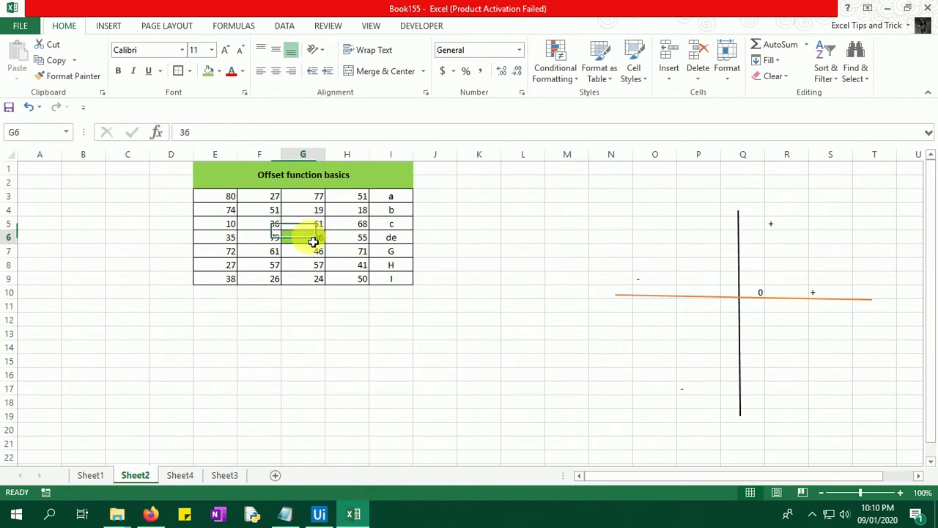
click(236, 211)
click(257, 251)
click(308, 280)
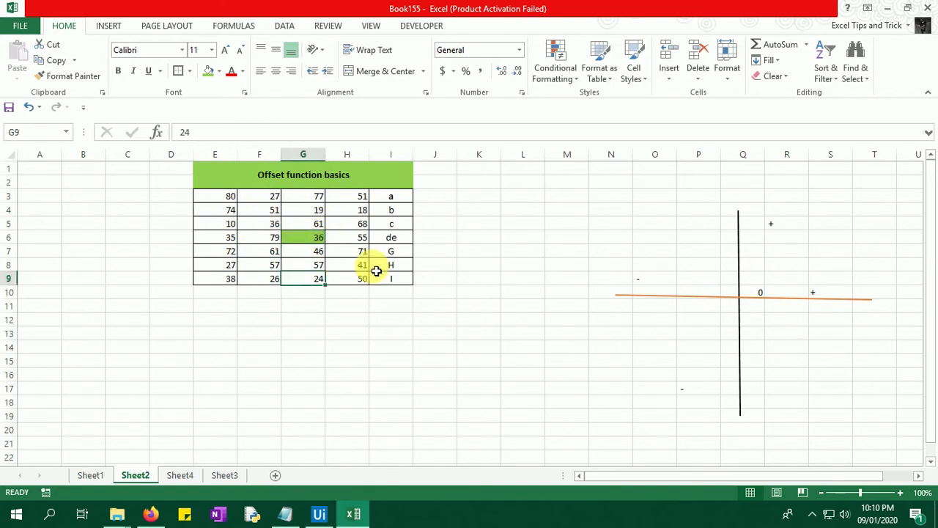
click(399, 265)
click(312, 238)
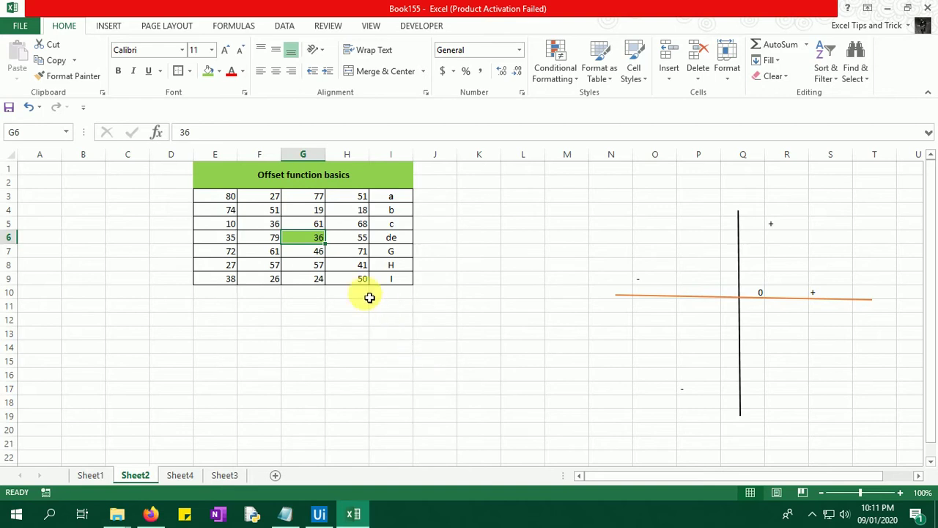
click(318, 240)
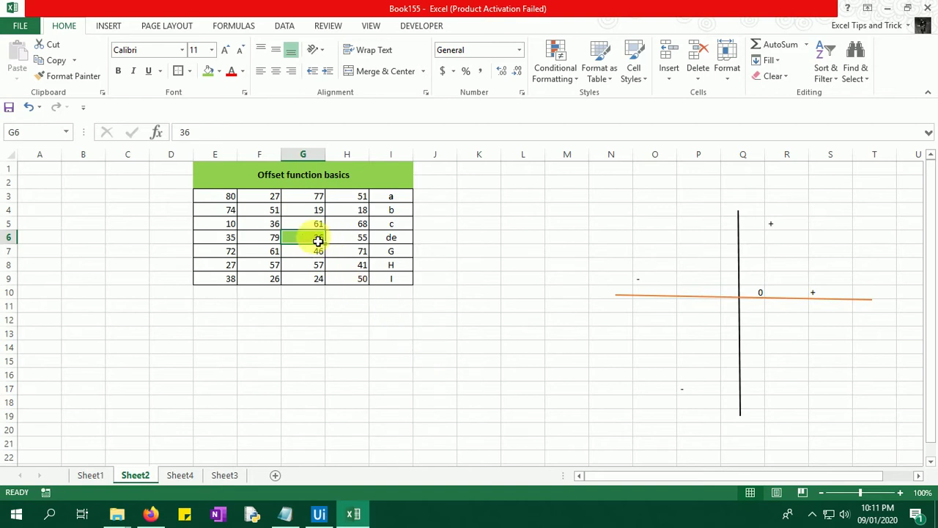
click(400, 284)
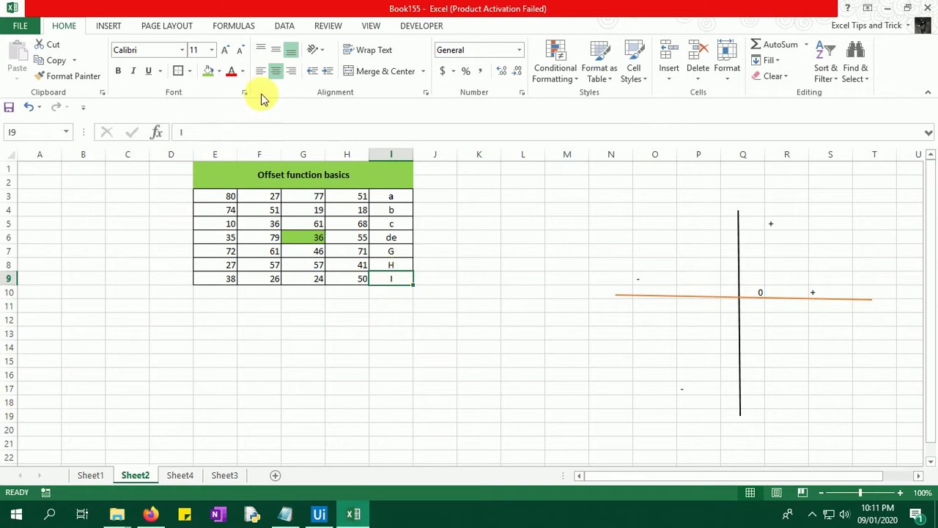
click(218, 71)
click(243, 178)
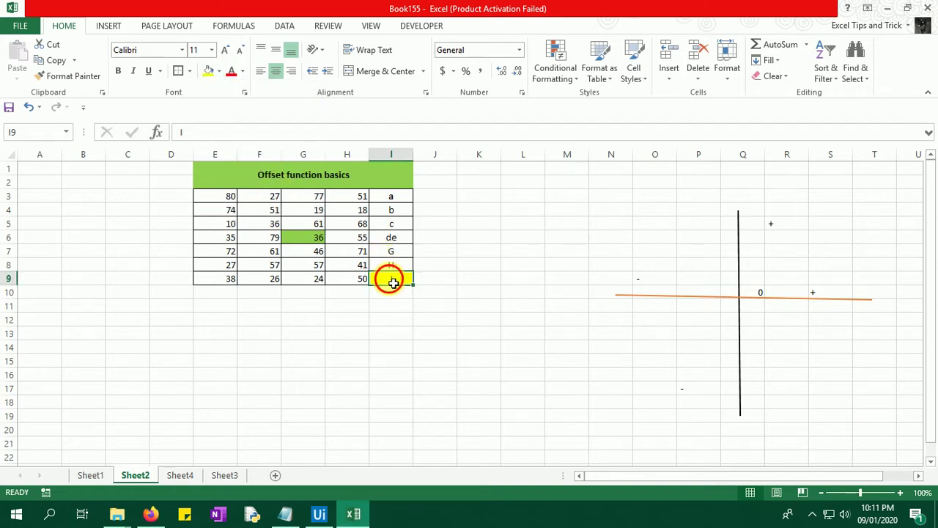
Label cell H15 'OFFSET'
click(354, 359)
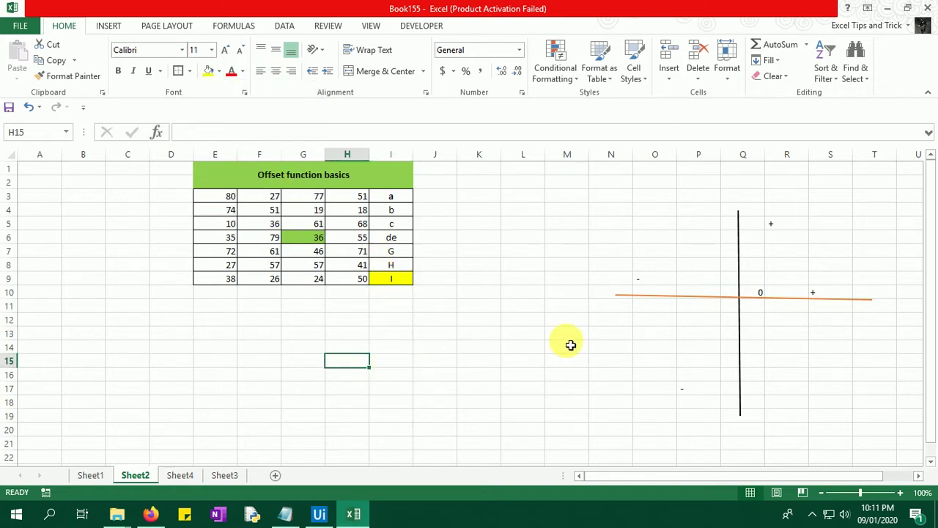
text(Pff)
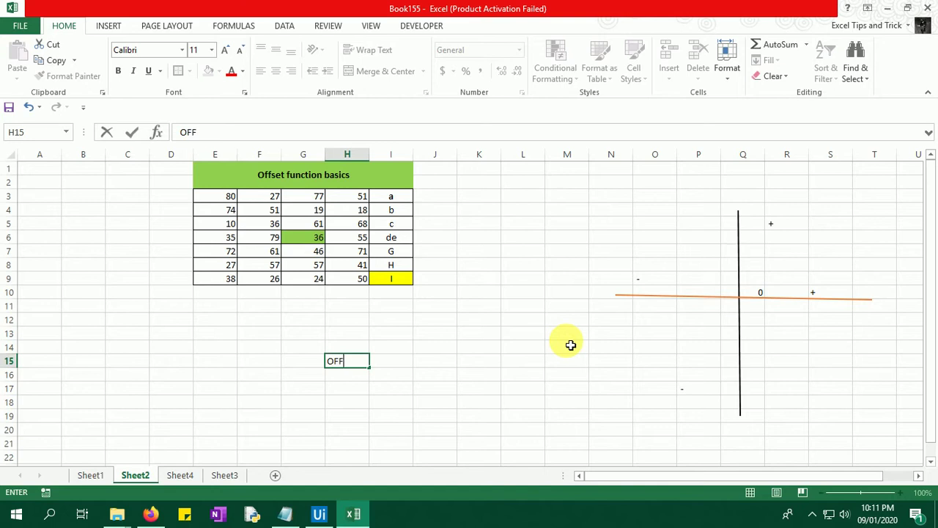
text(SET)
key(Tab)
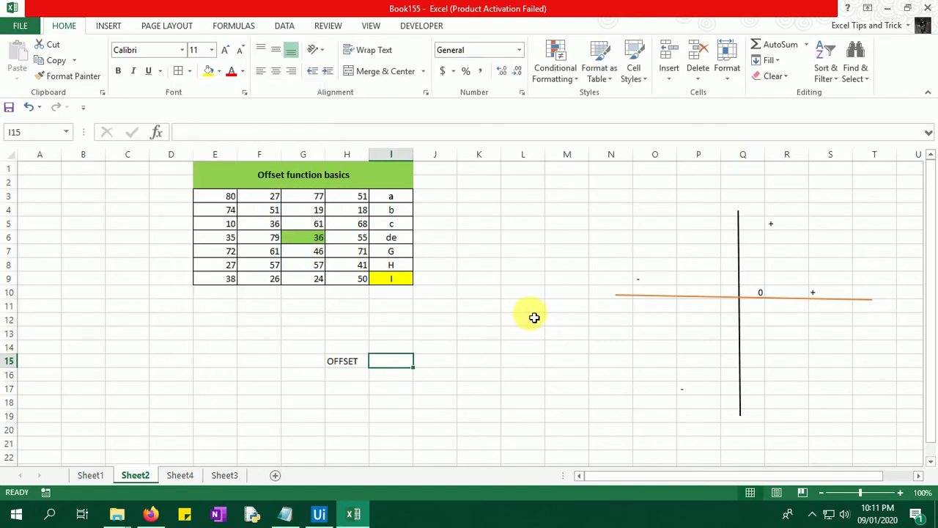
Enter =OFFSET(G6,3,2) in I15, returning the I from I9
click(315, 240)
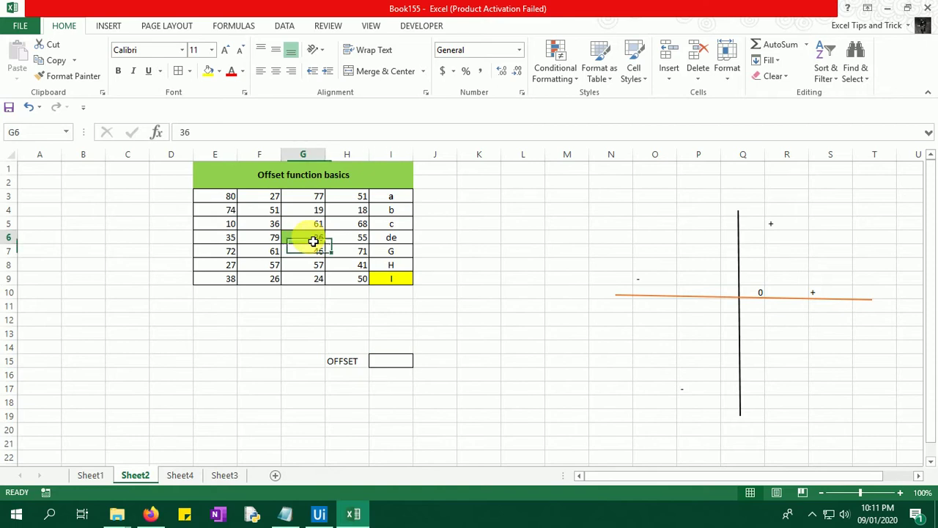
click(403, 283)
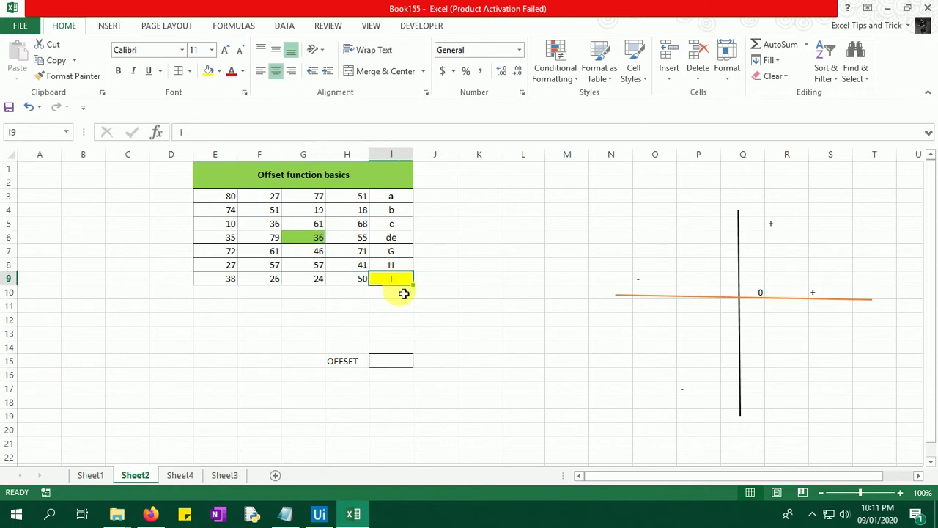
click(394, 362)
text(=of)
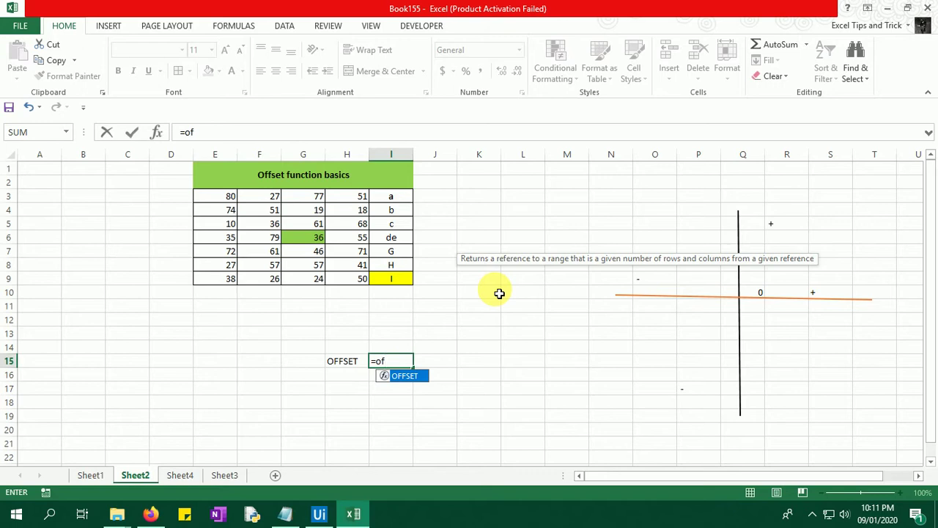
key(Tab)
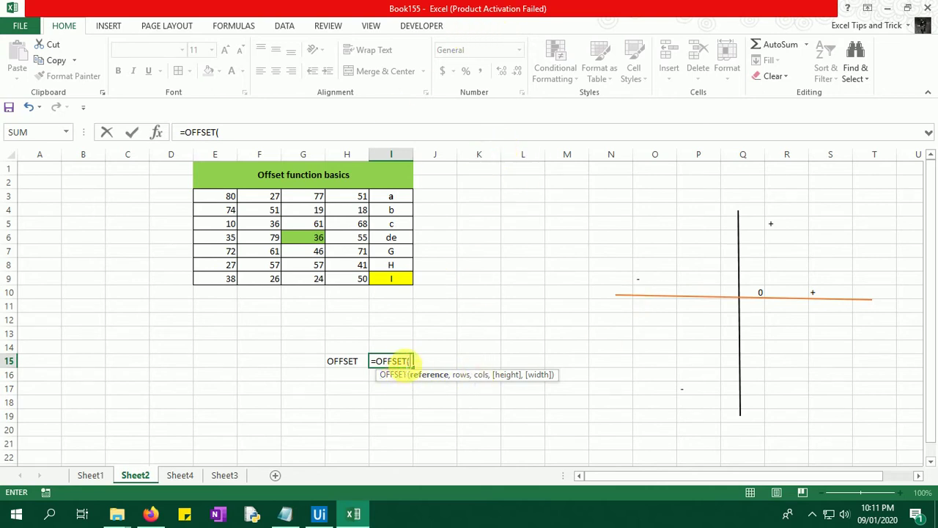
click(315, 244)
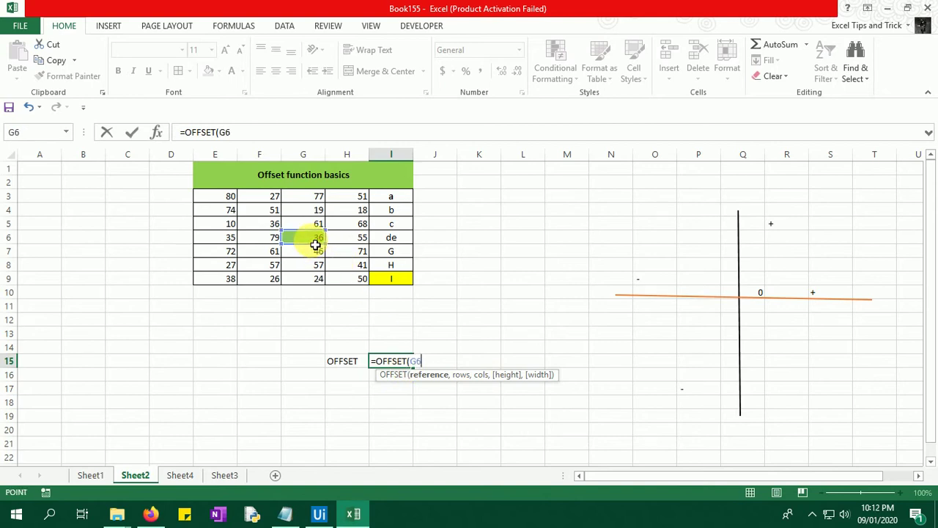
text(,3)
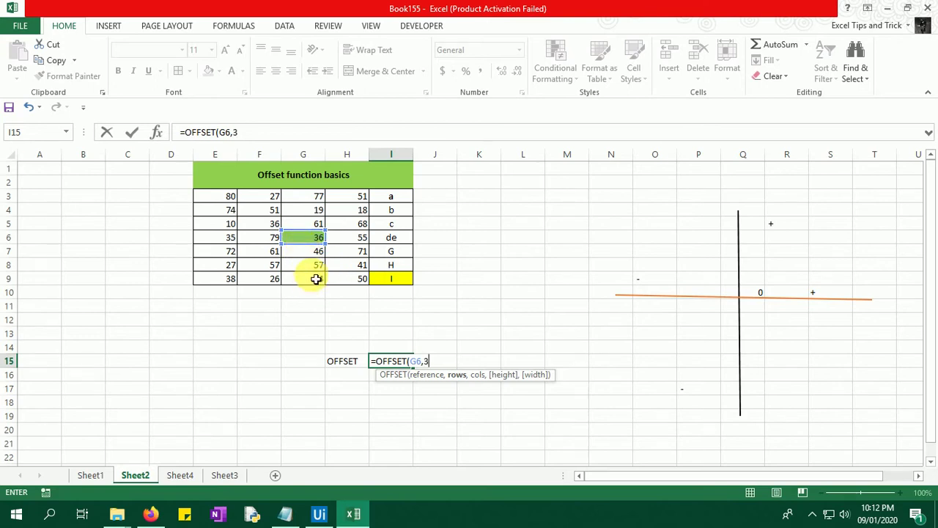
text(,2)
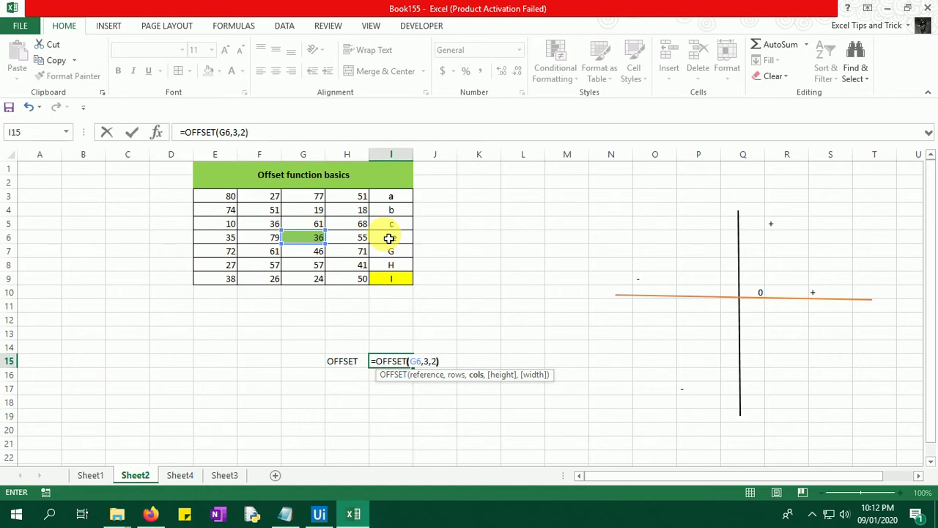
key(Return)
click(389, 364)
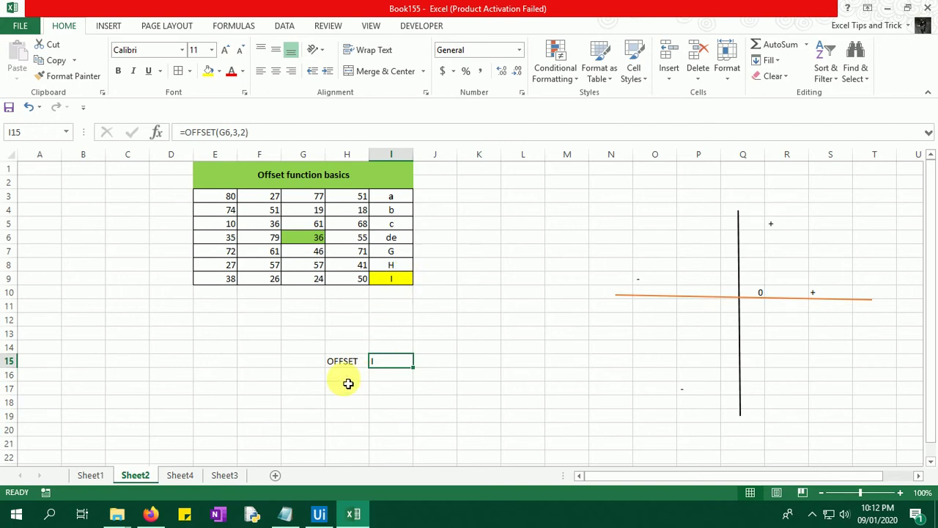
Make the 38 in E9 bold with a yellow fill
click(346, 360)
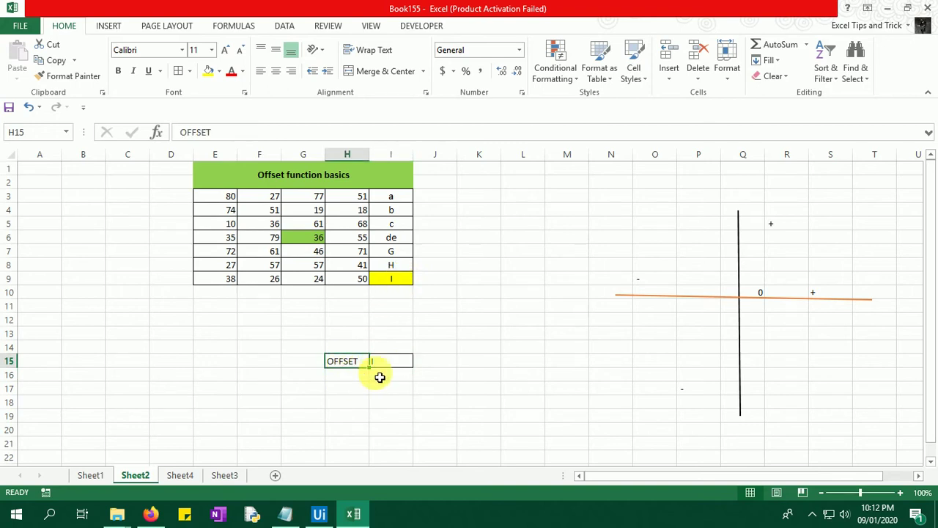
click(230, 278)
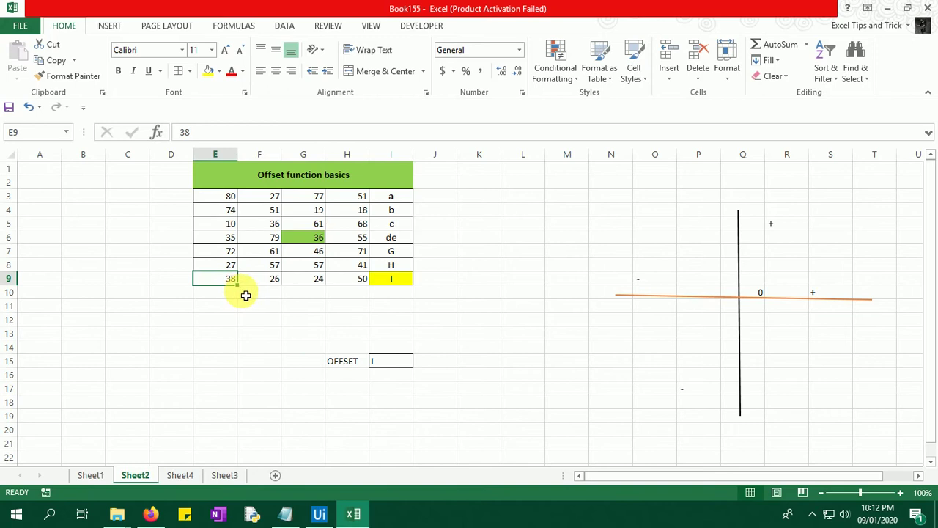
click(310, 238)
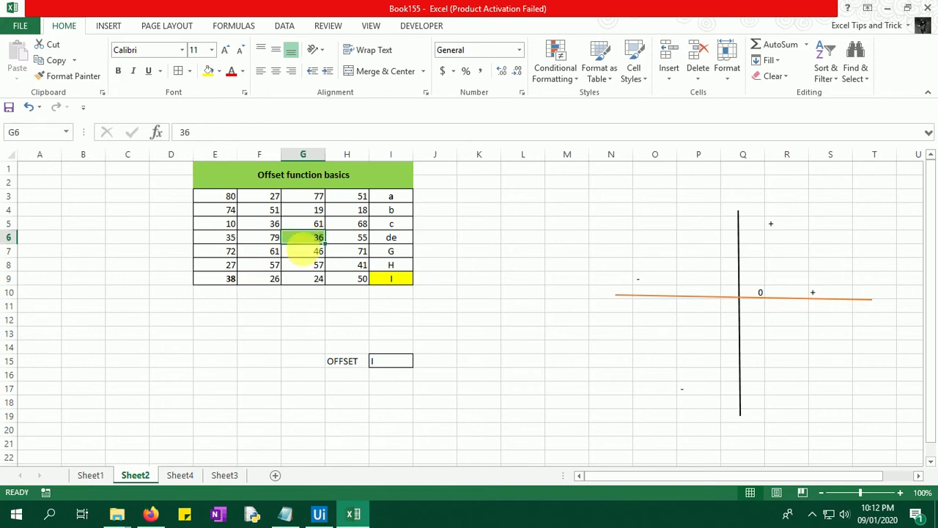
click(233, 280)
key(ctrl+b)
click(209, 71)
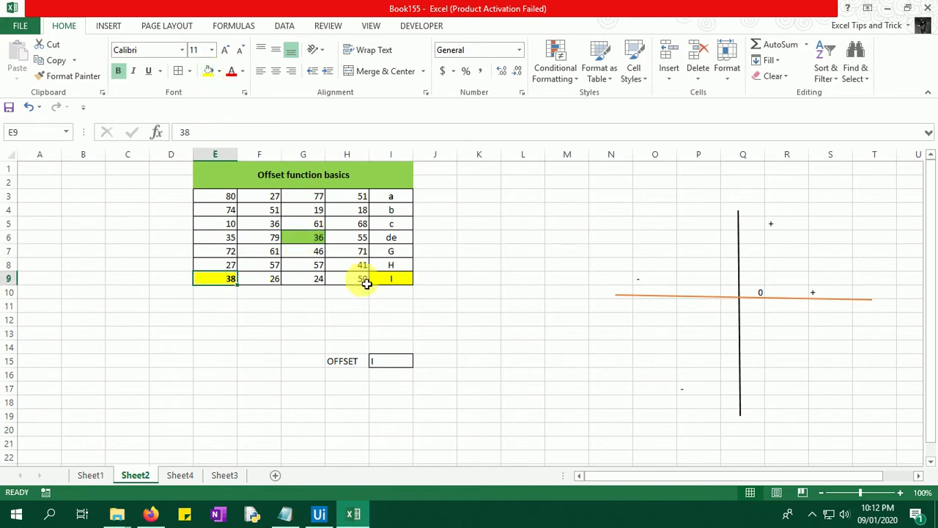
Enter =OFFSET(G6,3,-2) in I16, returning 38
click(398, 375)
text(=OFFSET()
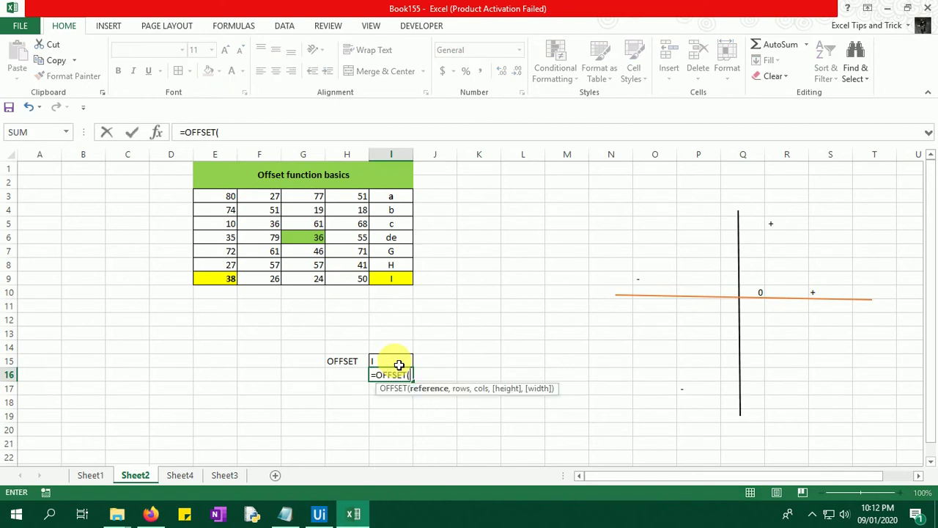
click(315, 239)
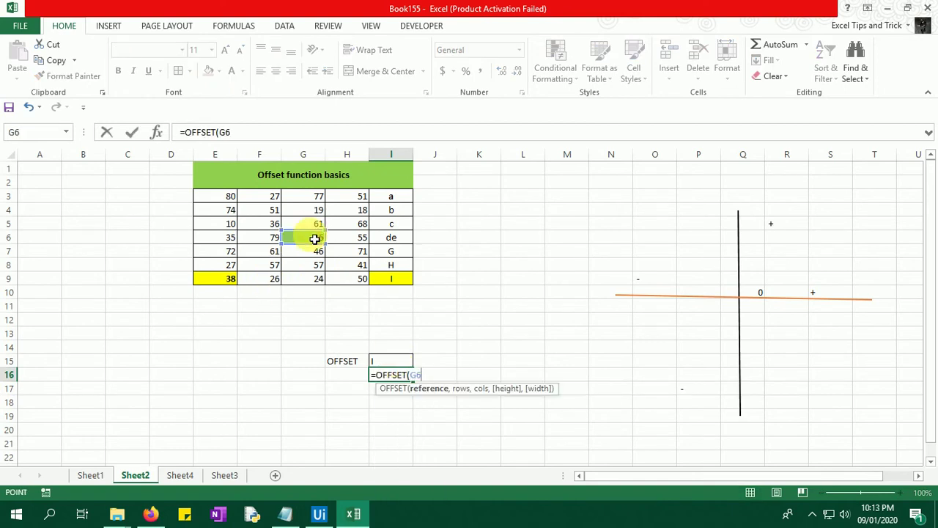
text(,3)
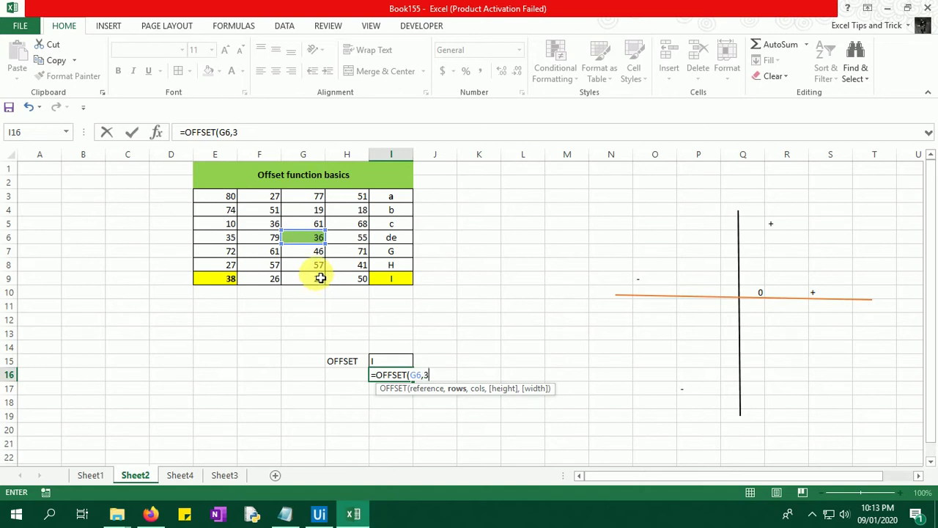
text(,-2)
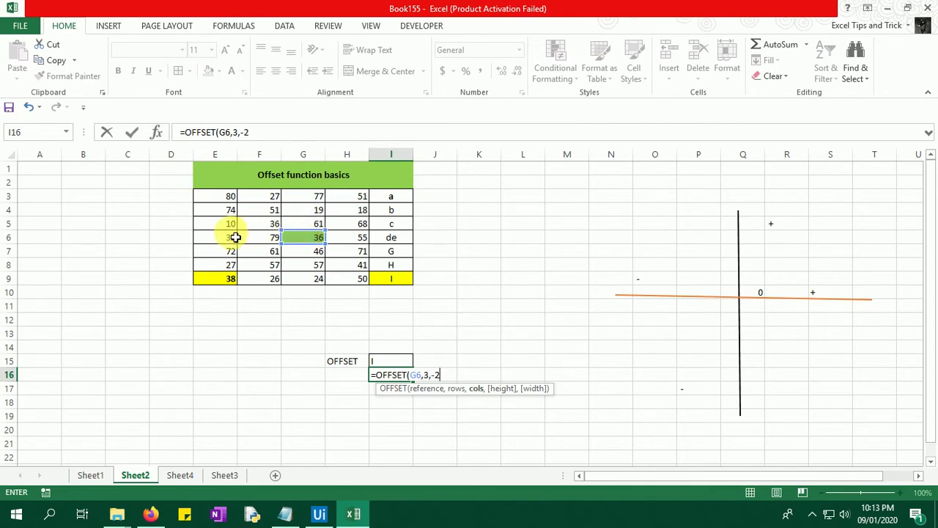
key(Return)
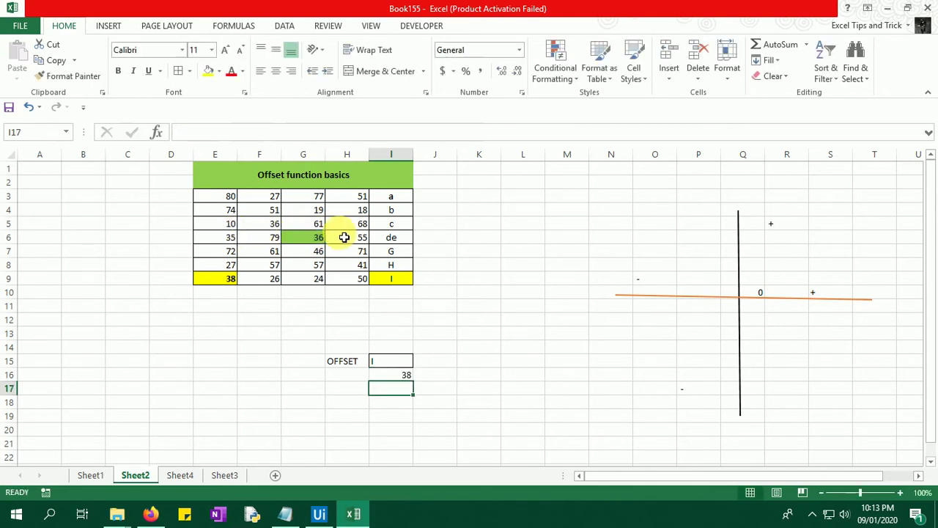
Enter =OFFSET(G6,-3,2) in K14, returning 'a'
click(411, 376)
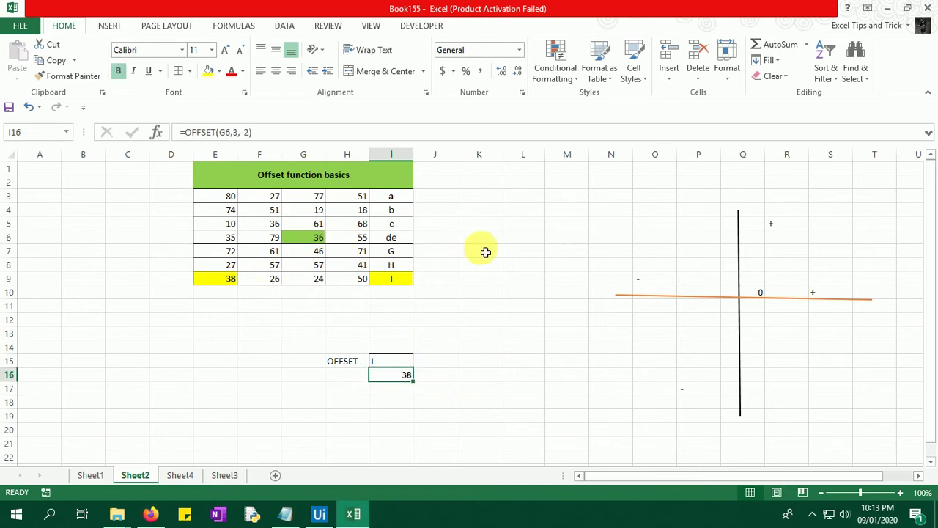
click(307, 239)
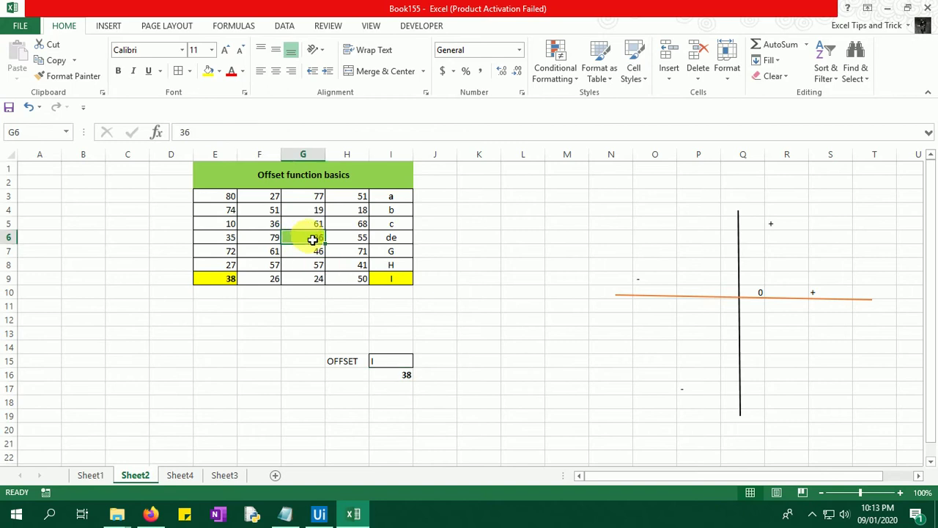
click(408, 198)
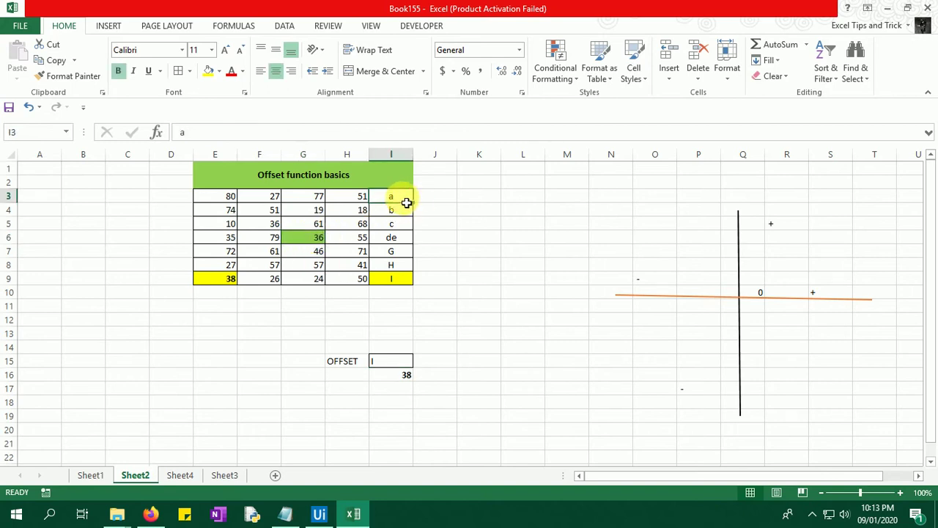
click(498, 345)
text(=off)
key(Tab)
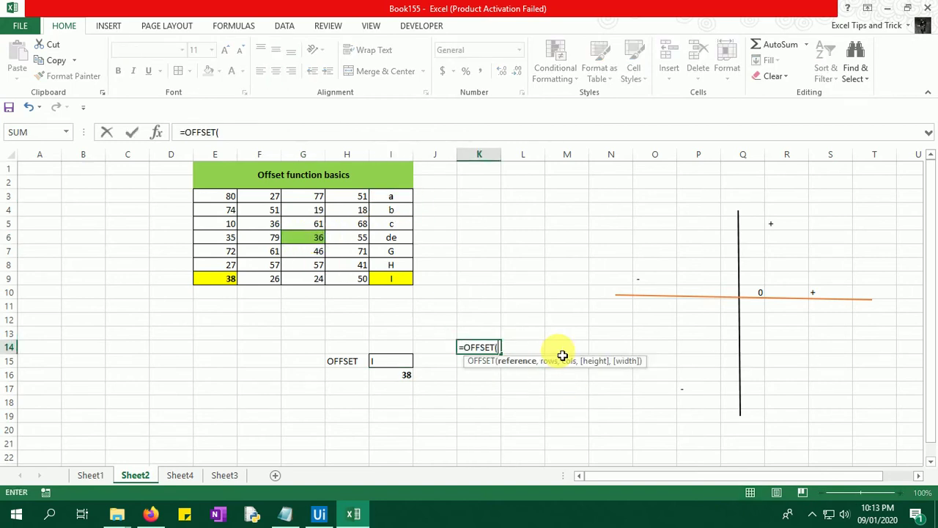
click(291, 240)
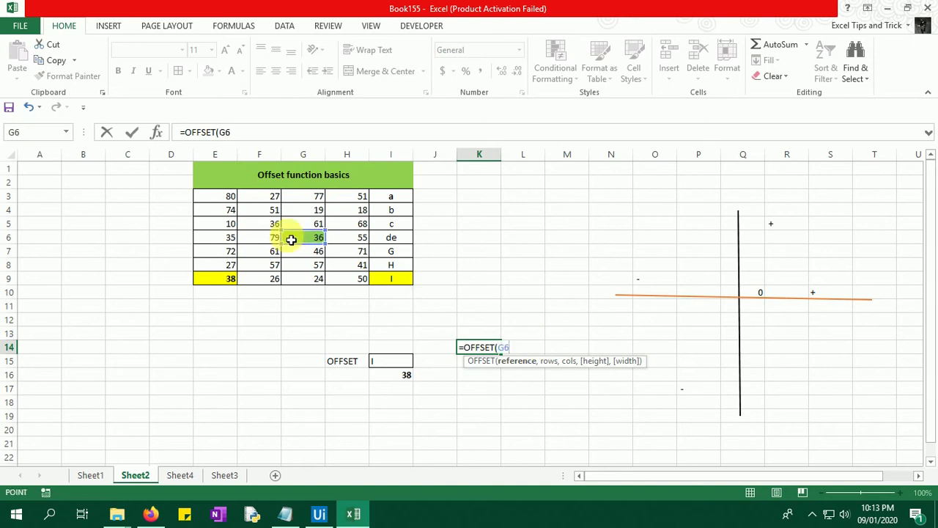
text(,)
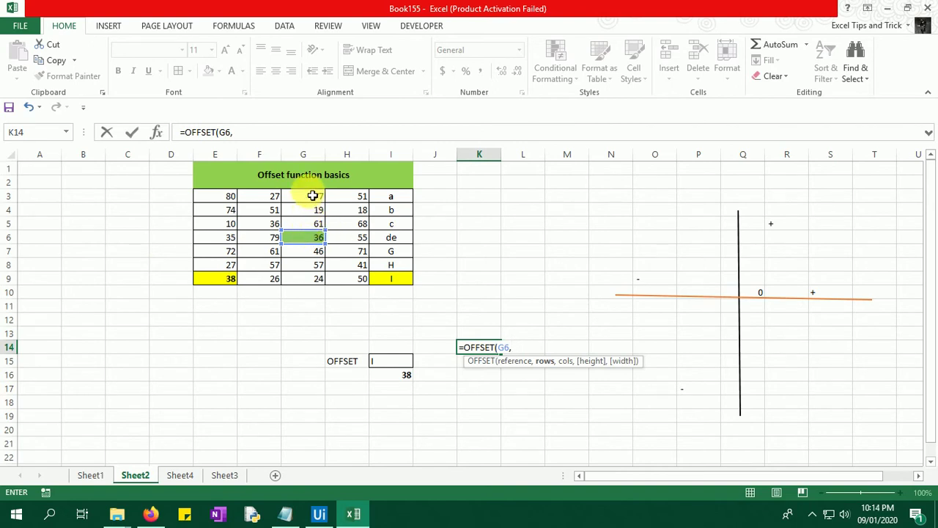
text(,2)
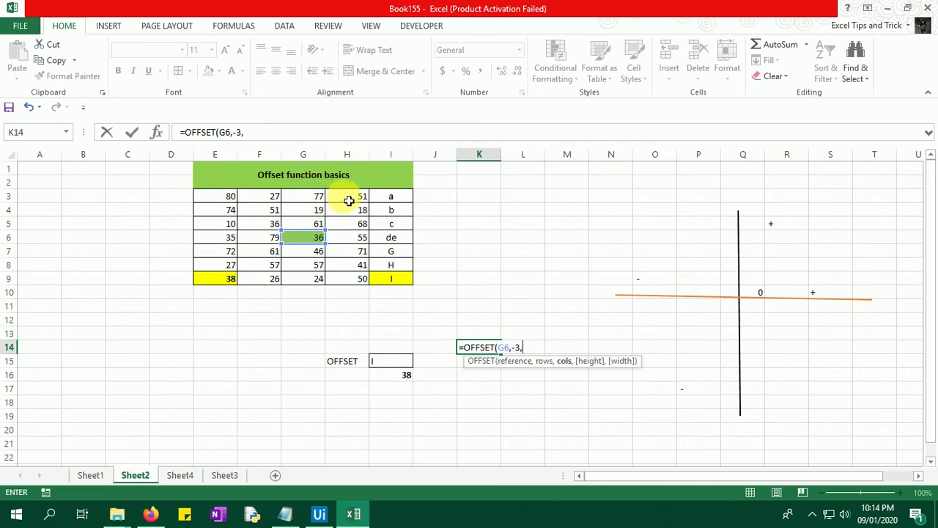
text())
key(Return)
Shade cell I3, holding 'a', yellow
click(407, 198)
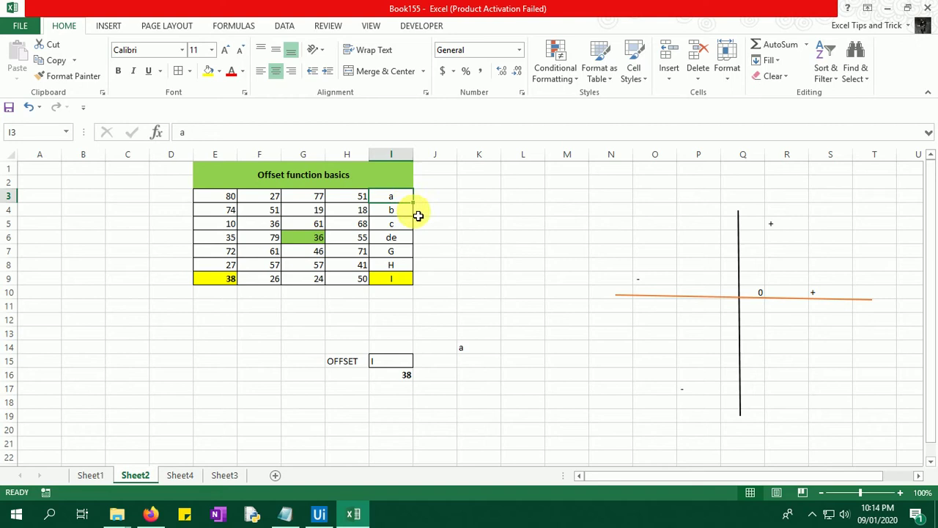
click(208, 71)
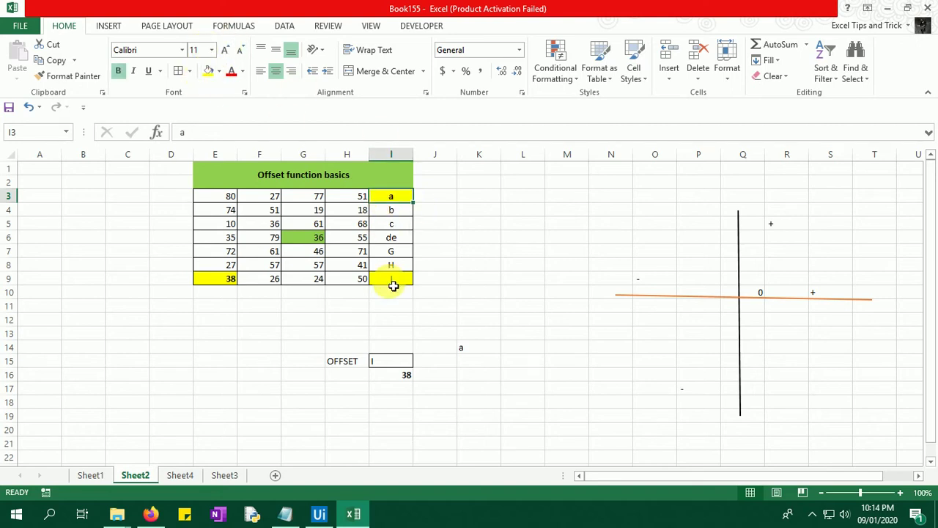
click(225, 202)
Enter =OFFSET(G6,-3,2) in K4 using G6 as the reference
click(302, 242)
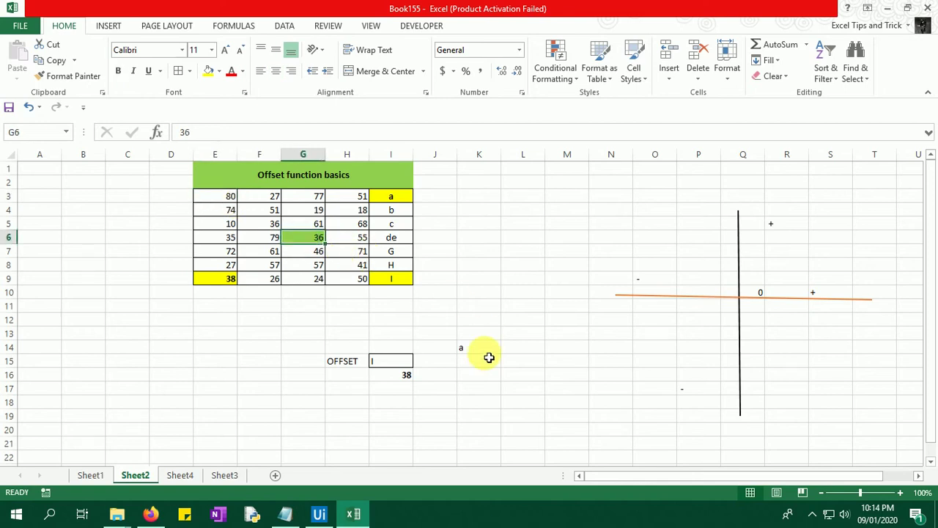
click(483, 213)
text(=fo)
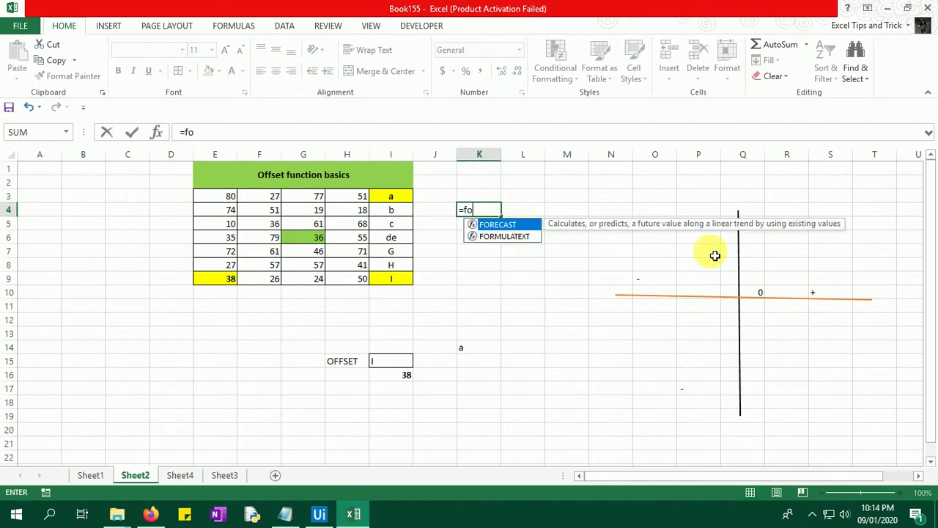
key(BackSpace)
key(BackSpace)
text(of)
key(Tab)
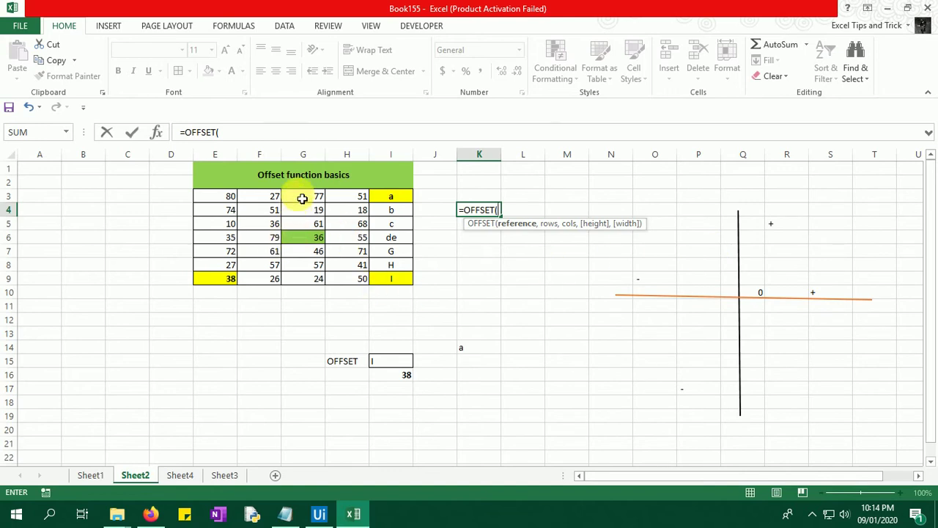
click(314, 239)
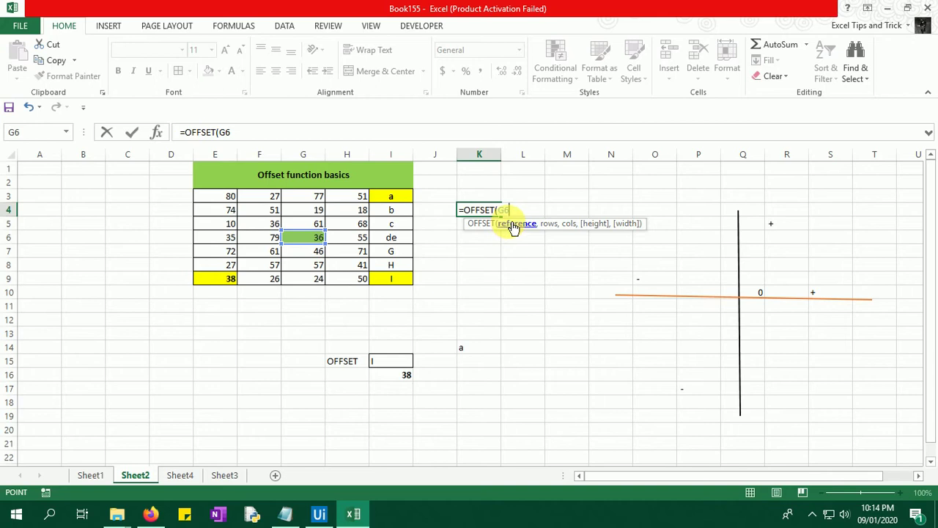
text(,-3)
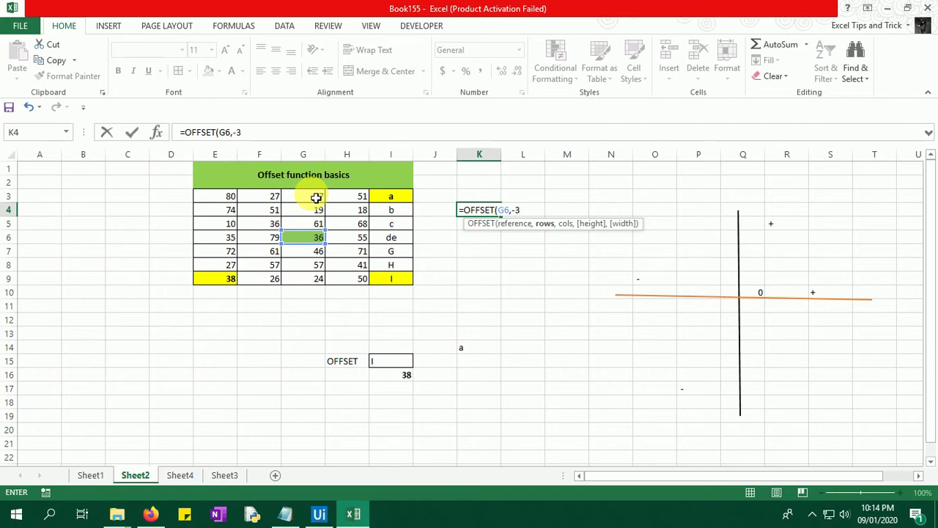
text(,2)
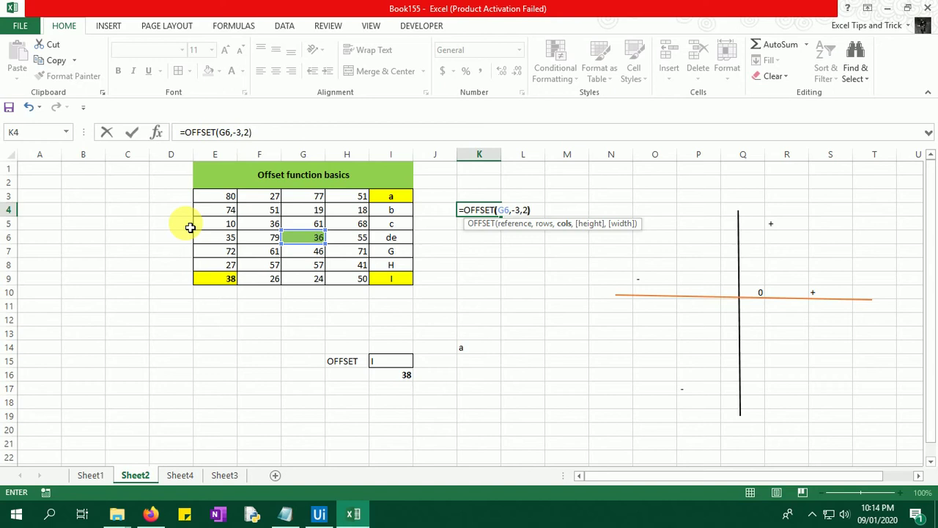
key(Return)
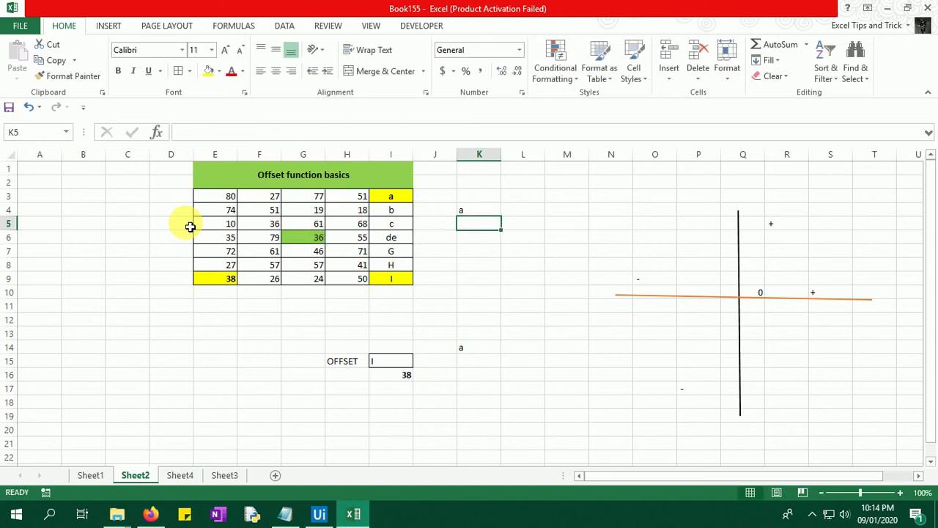
Correct K4's formula to =OFFSET(G6,-3,-2) and bold its result 80
click(473, 211)
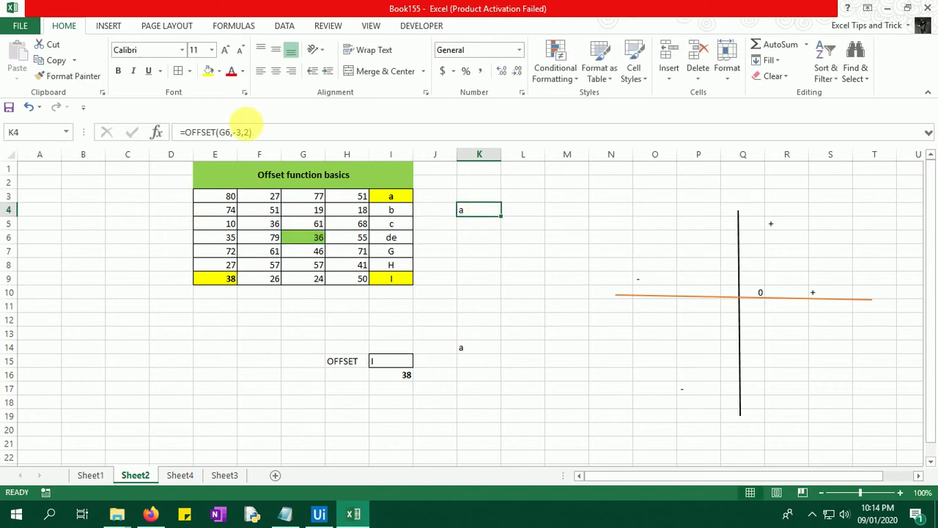
click(242, 132)
text(-)
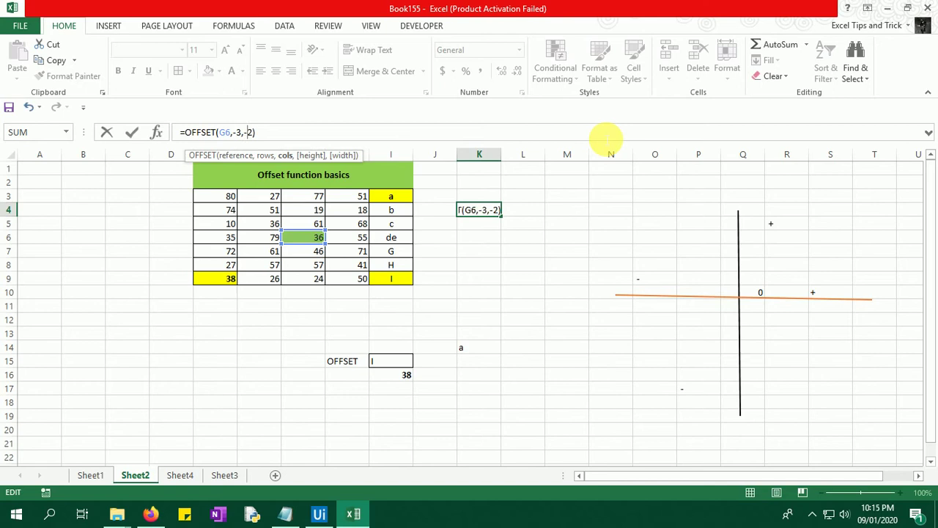
key(Return)
key(Up)
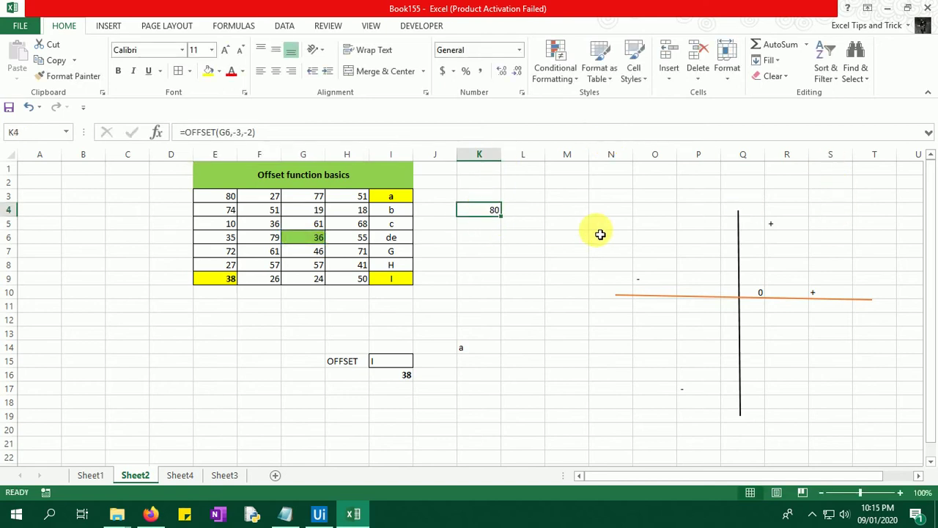
key(ctrl+b)
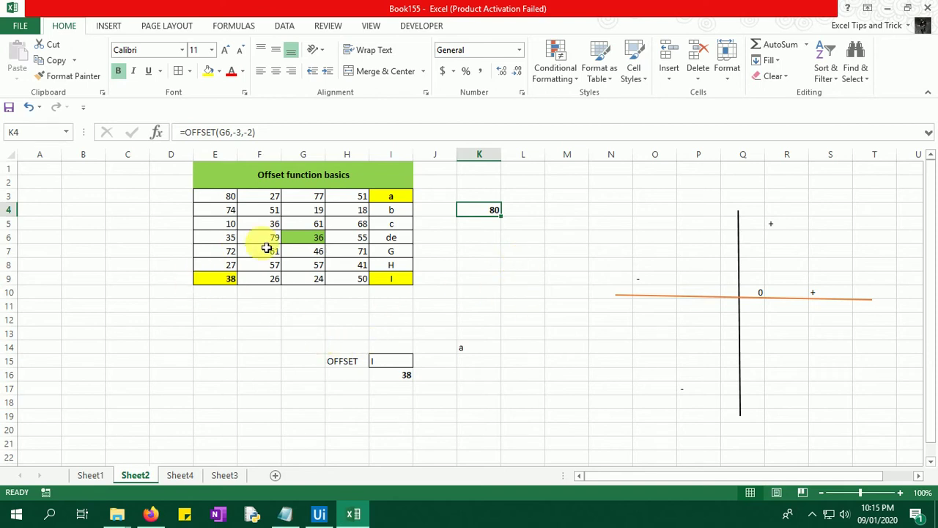
click(299, 237)
Enter =OFFSET(G6,0,1) in B15, returning 55 from H6
click(360, 237)
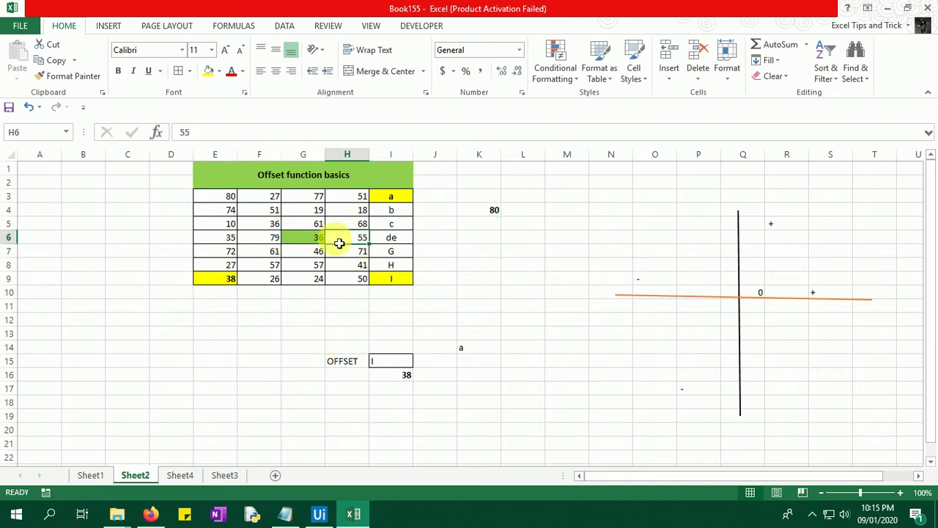
click(86, 362)
text(=of)
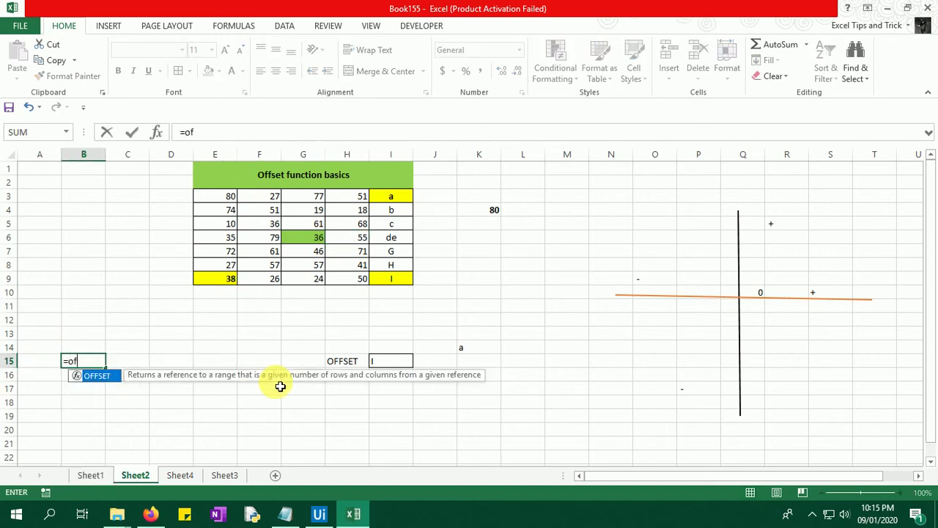
key(Tab)
click(321, 238)
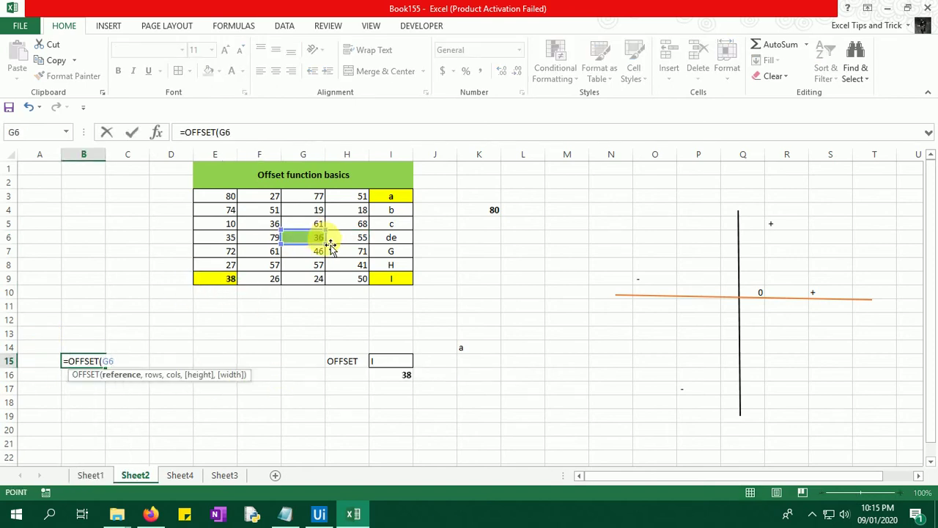
text(,)
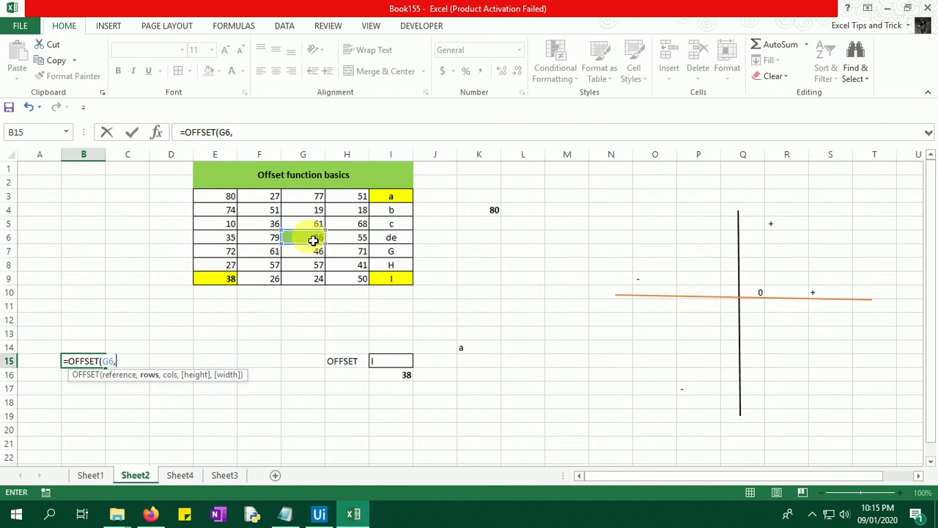
text(0)
text(,)
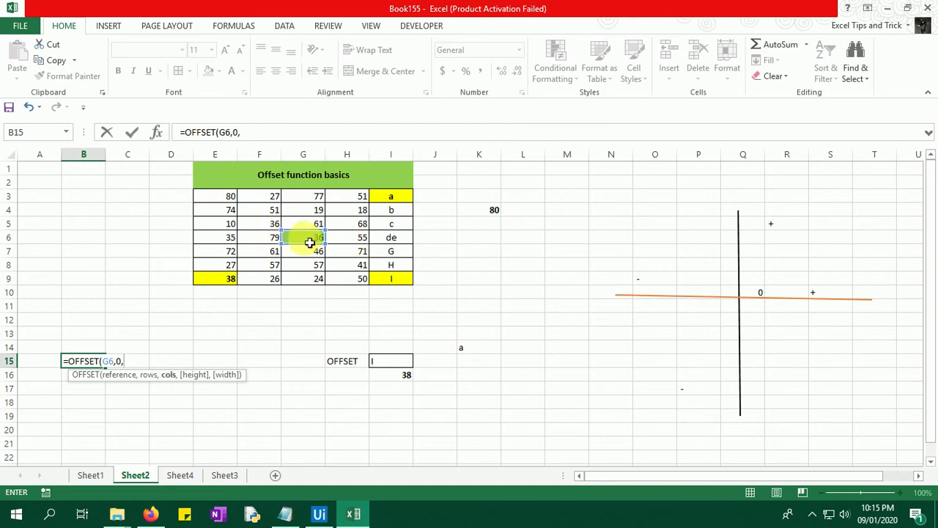
text(1)
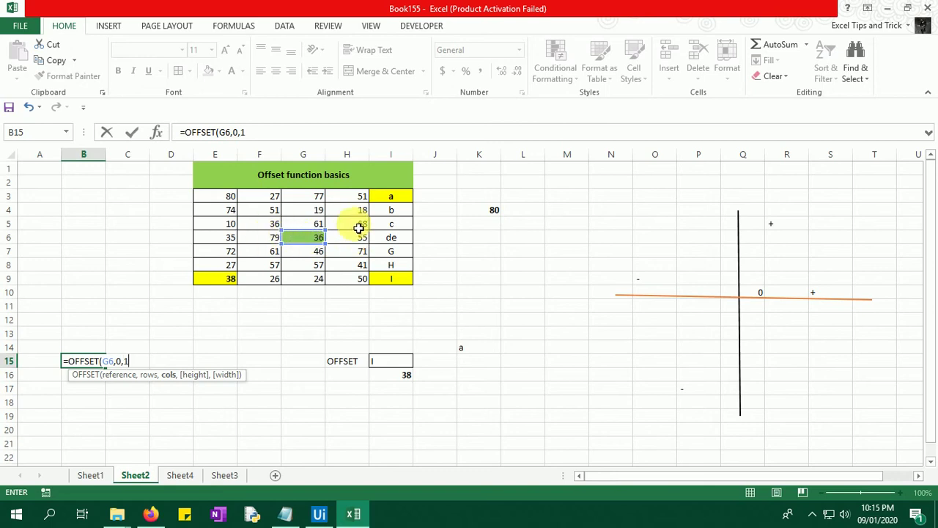
text())
key(Return)
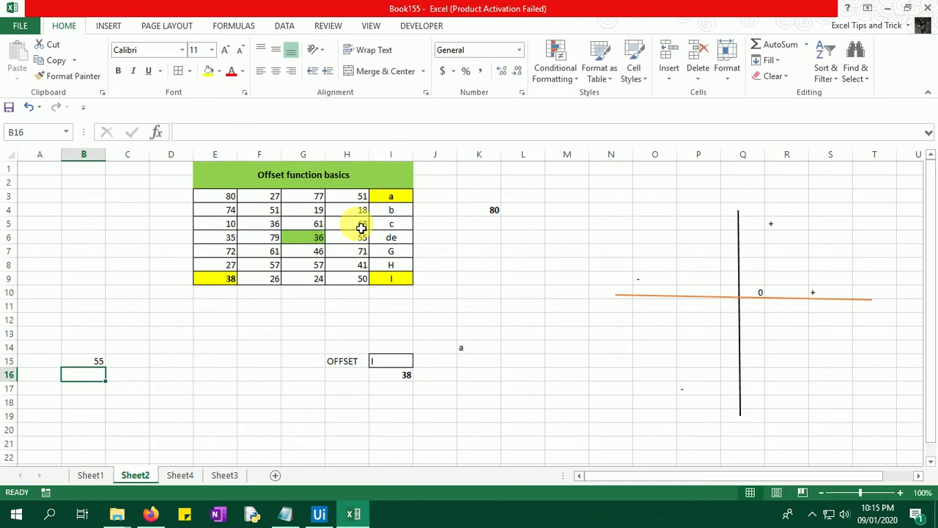
click(362, 238)
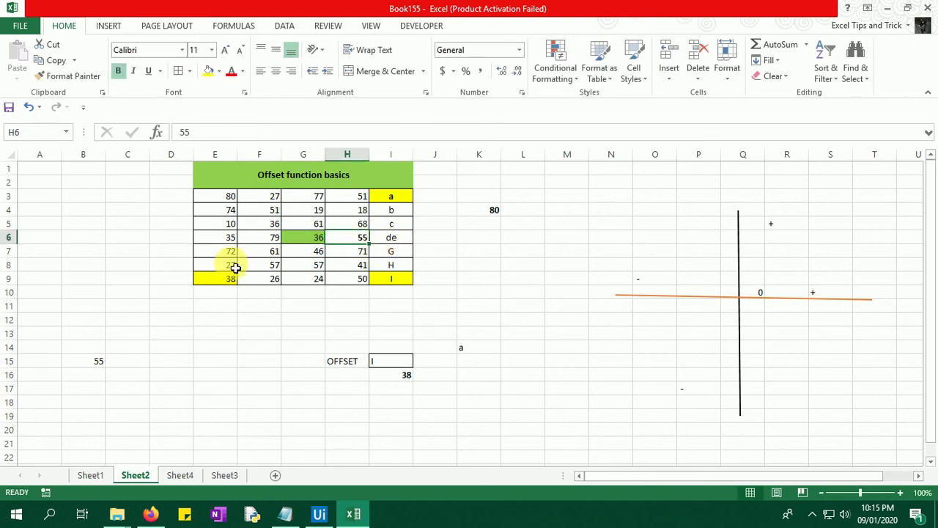
click(98, 360)
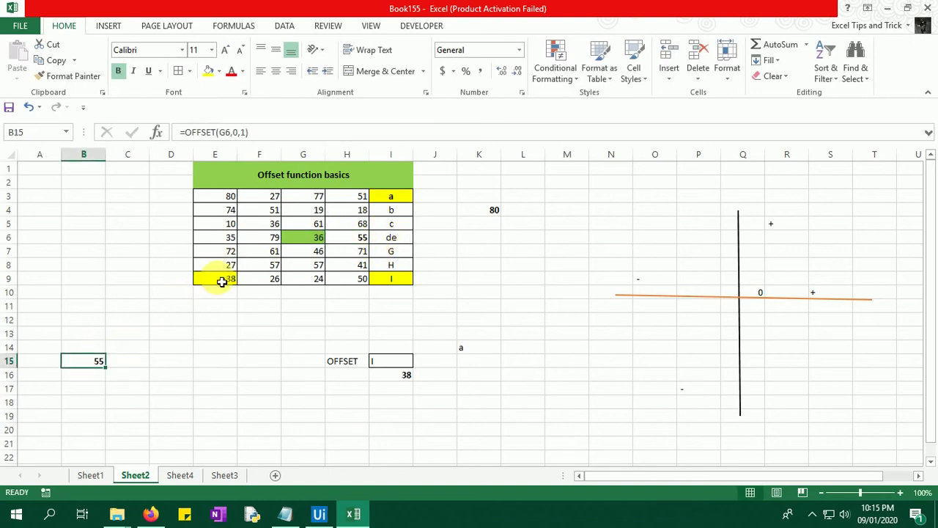
Start an OFFSET formula from G6 with offset -1 in E15, then abandon it
click(271, 241)
click(213, 364)
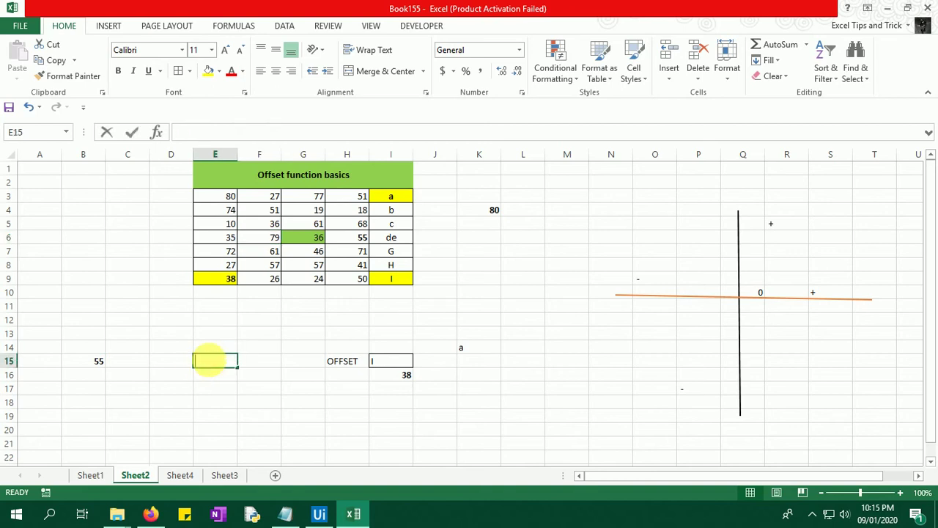
text(=r)
key(BackSpace)
text(of)
key(Tab)
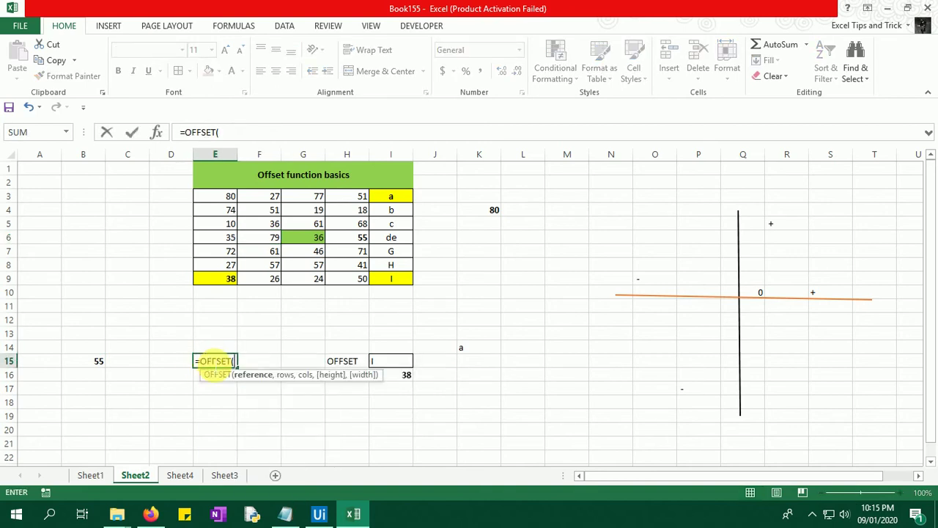
click(312, 237)
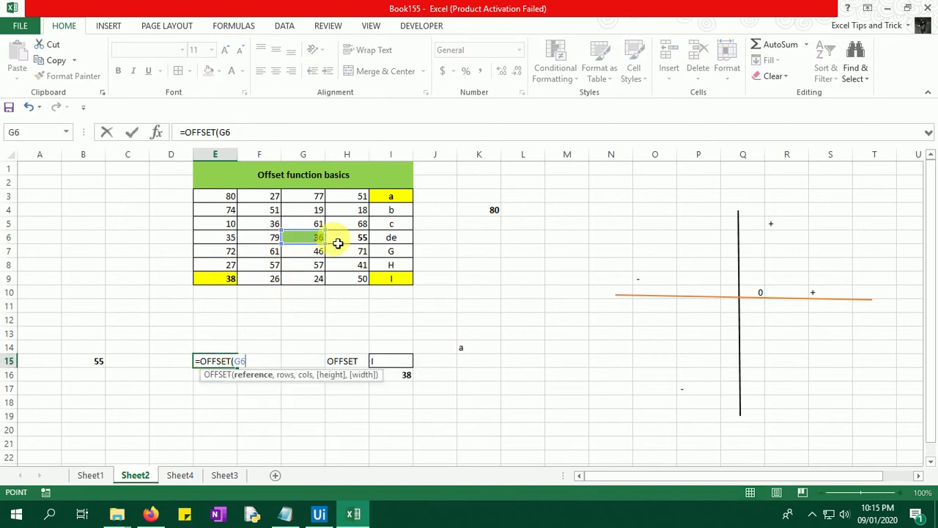
text(,-)
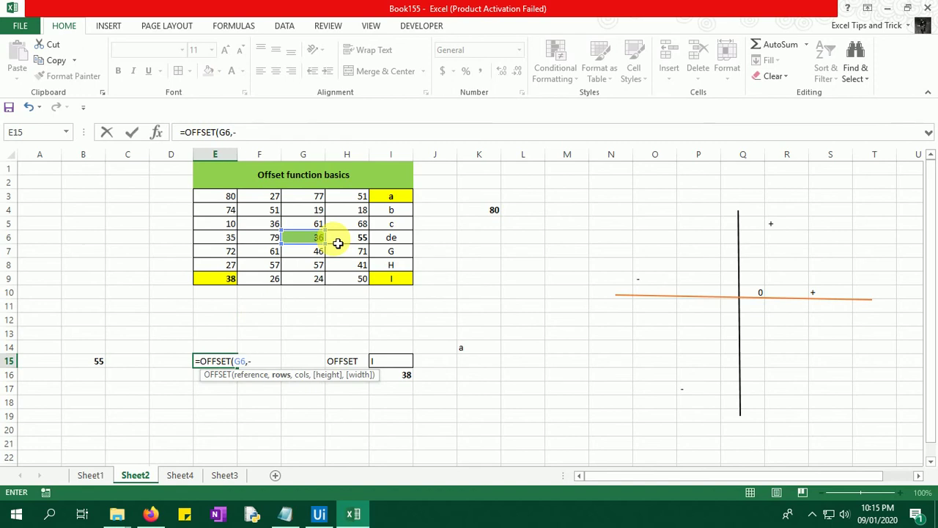
text(1)
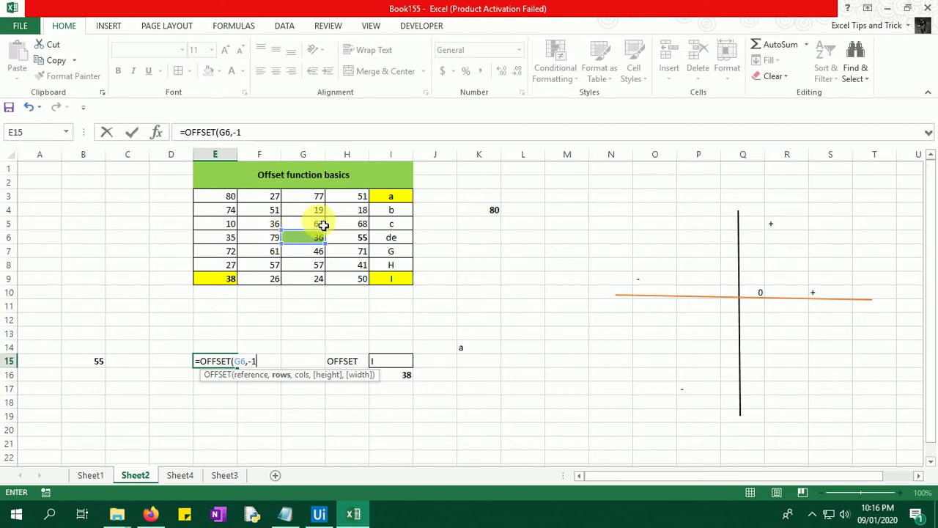
key(F2)
key(Left)
key(Left)
key(BackSpace)
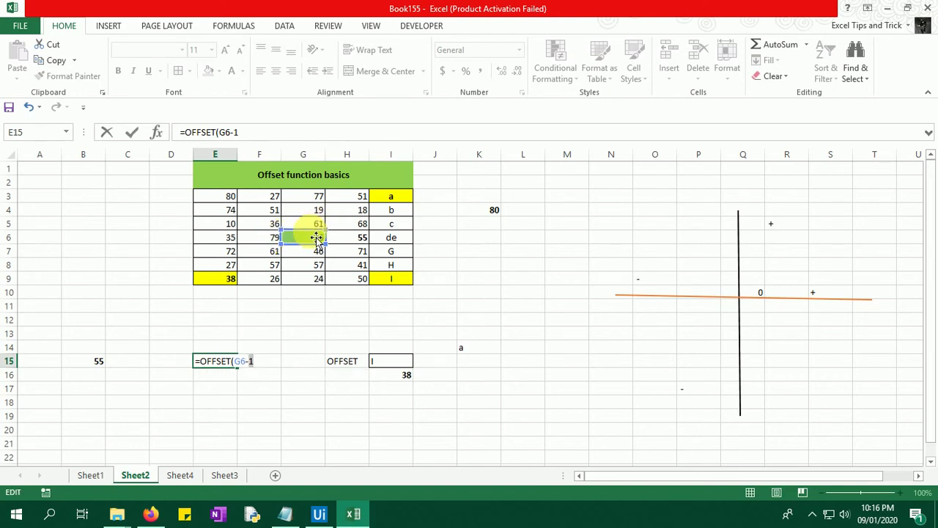
key(Escape)
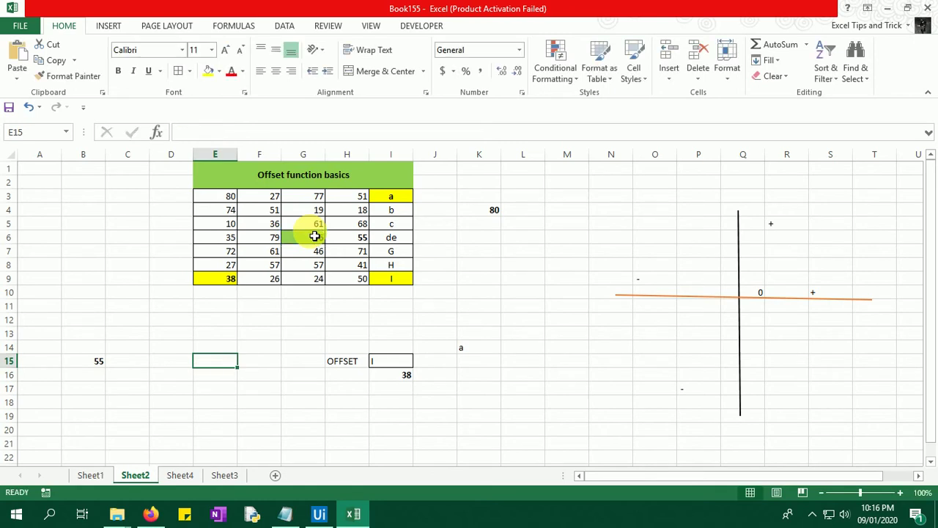
Enter =OFFSET(G6,0,-1) in E15, returning 79 from F6
click(101, 362)
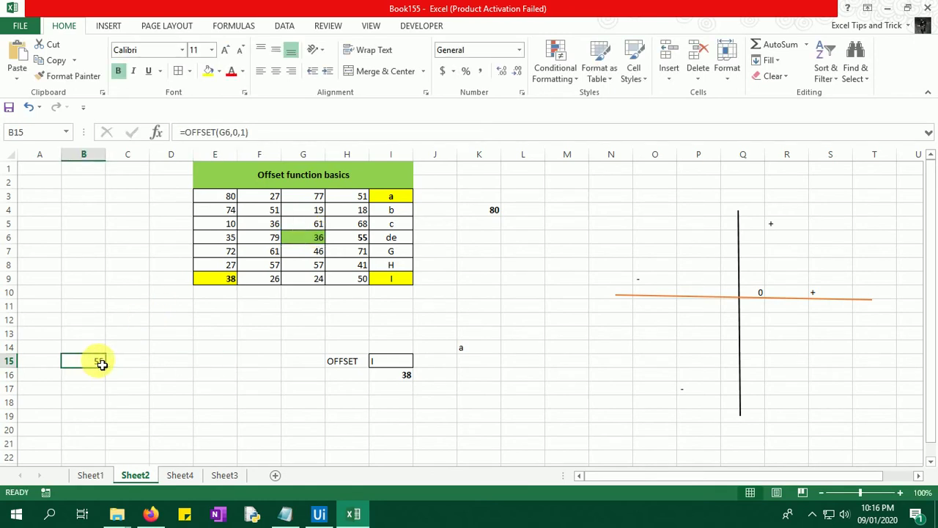
click(220, 363)
text(=)
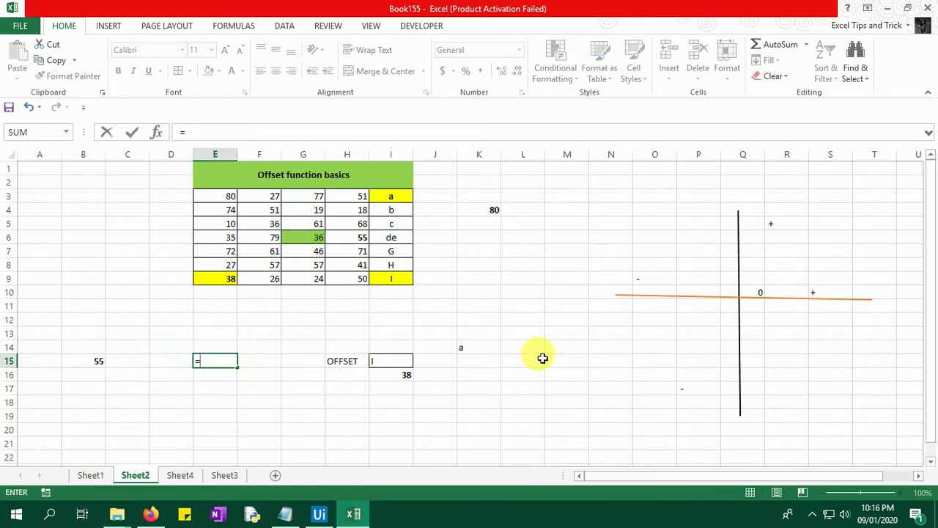
text(OFFSET()
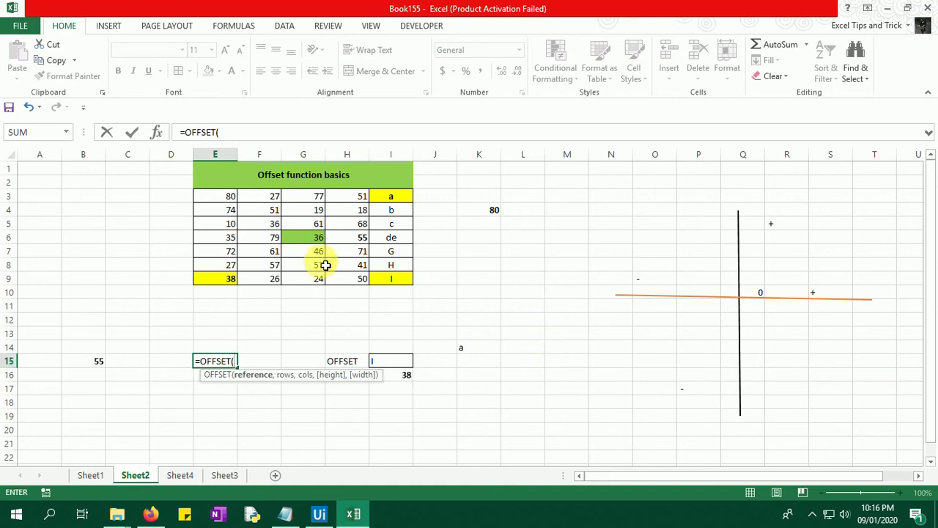
click(315, 241)
text(,)
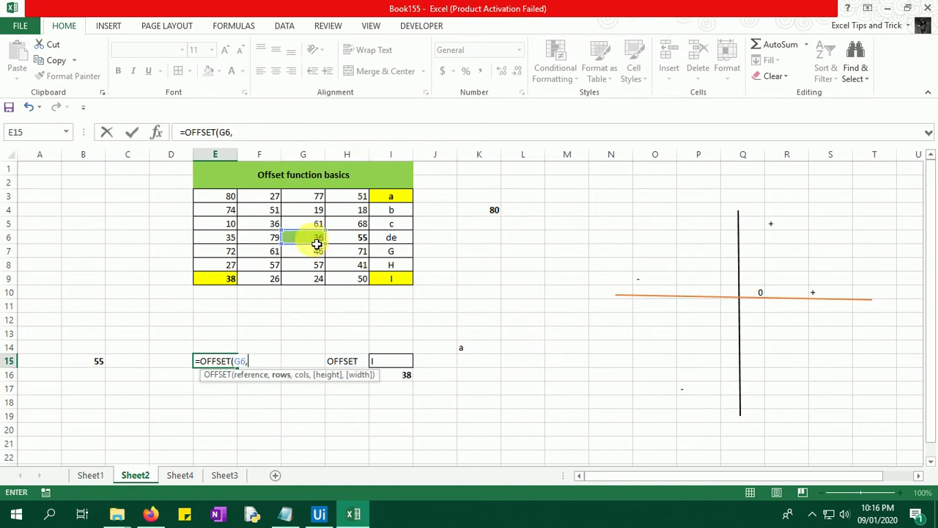
text(0,)
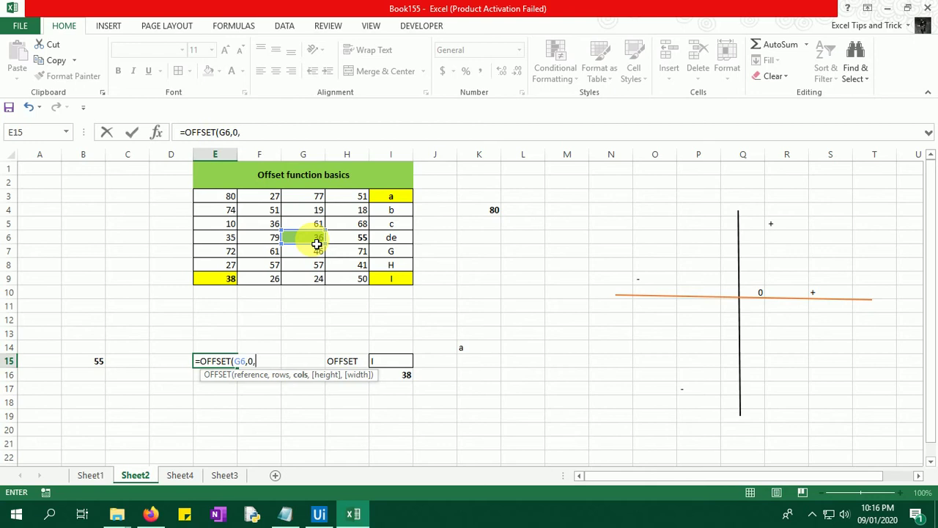
text(-1)
key(Return)
click(275, 238)
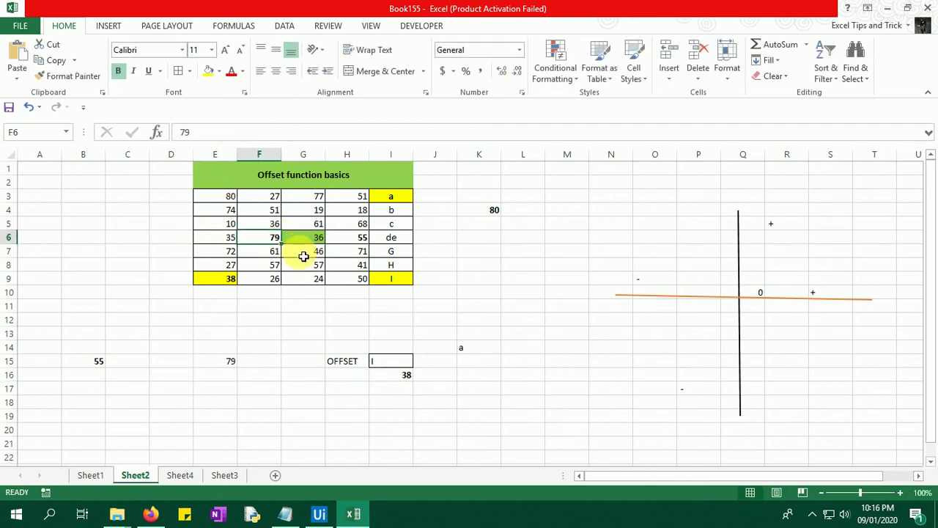
click(309, 241)
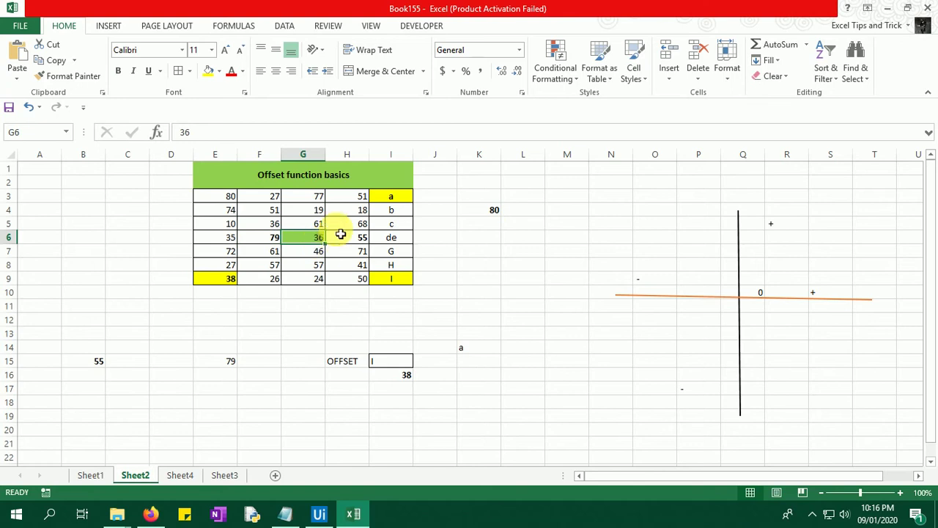
Put the marker value 1111 in N1 and fill it yellow
click(610, 169)
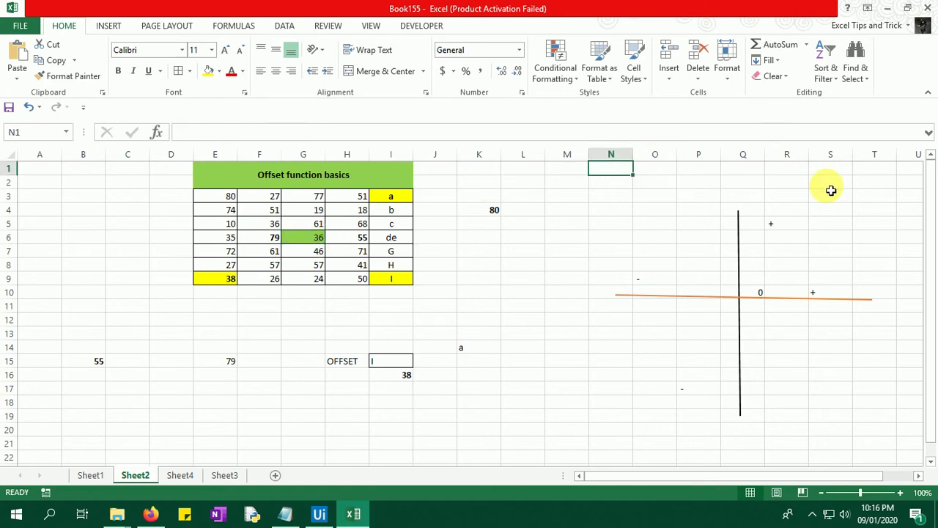
text(1111)
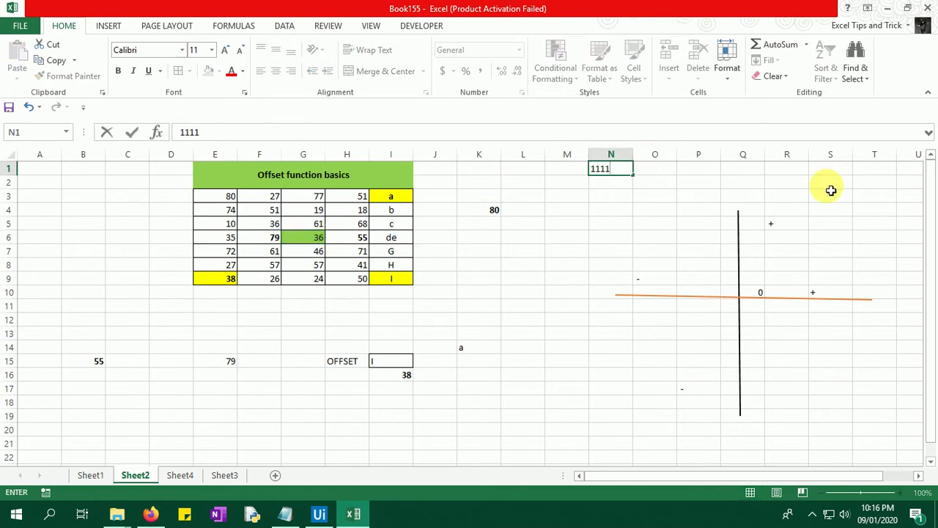
key(Return)
click(611, 170)
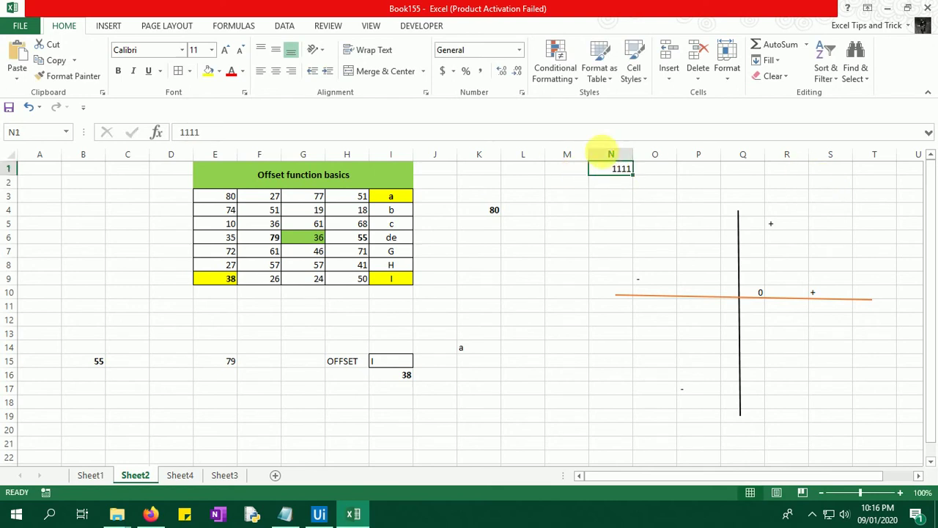
click(208, 71)
click(313, 239)
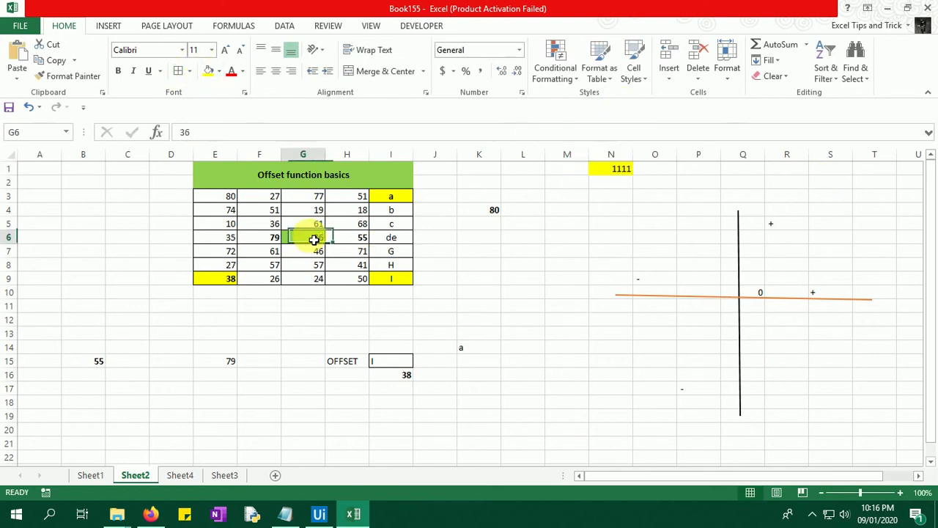
click(316, 239)
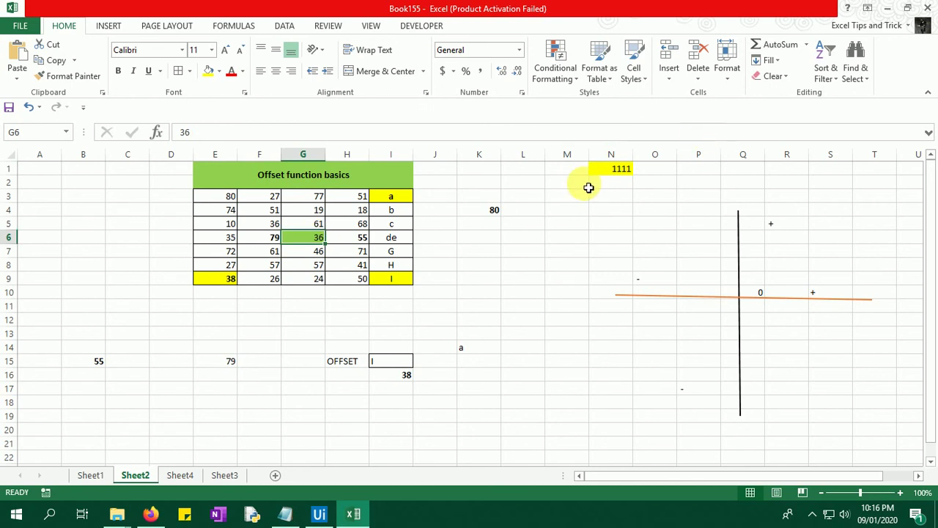
Enter =OFFSET(G6,-5,7) in M14 to return 1111 from N1
click(563, 350)
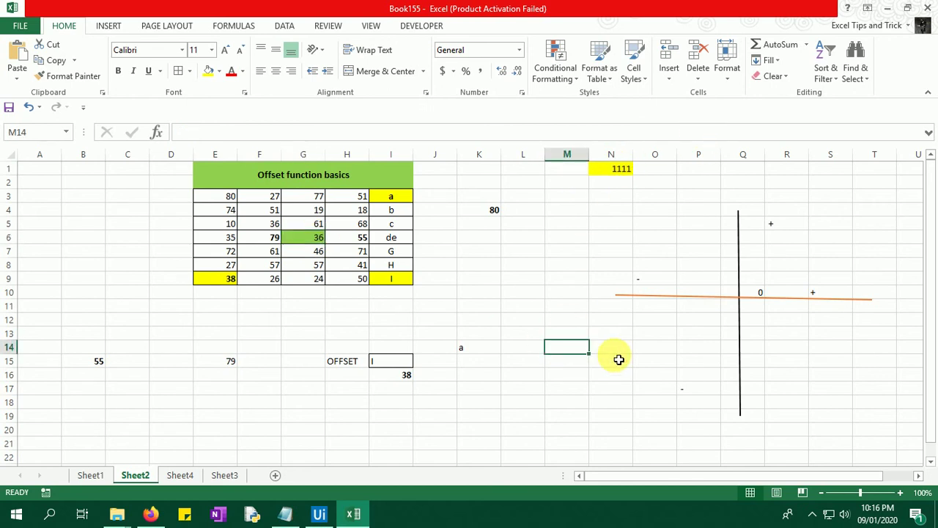
text(=OFFSET()
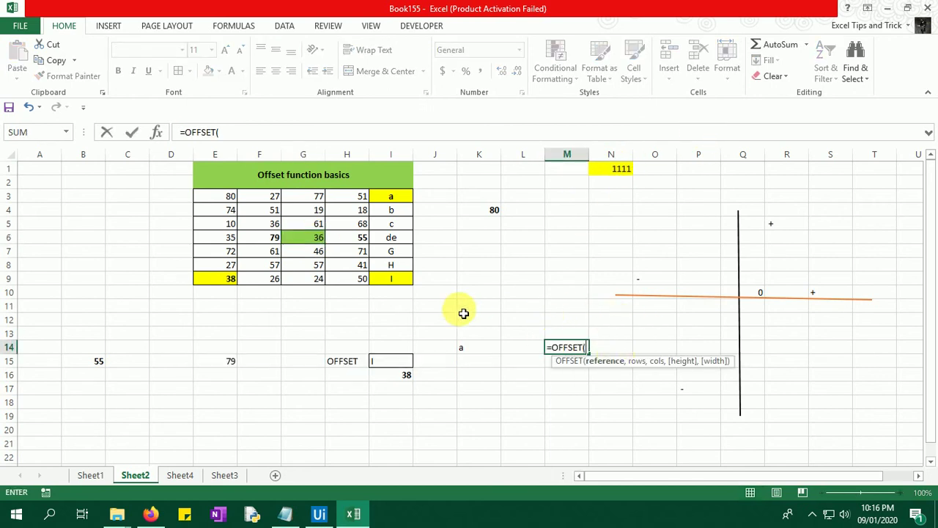
click(318, 243)
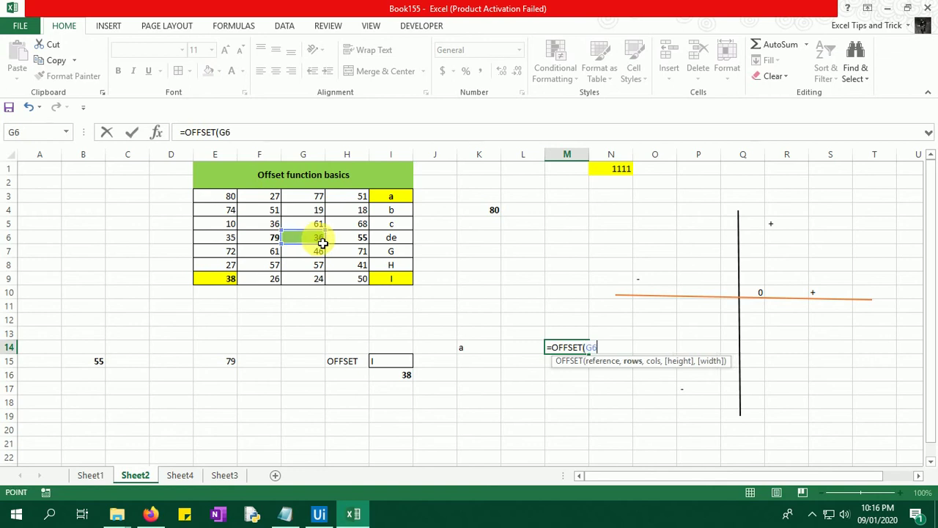
text(,)
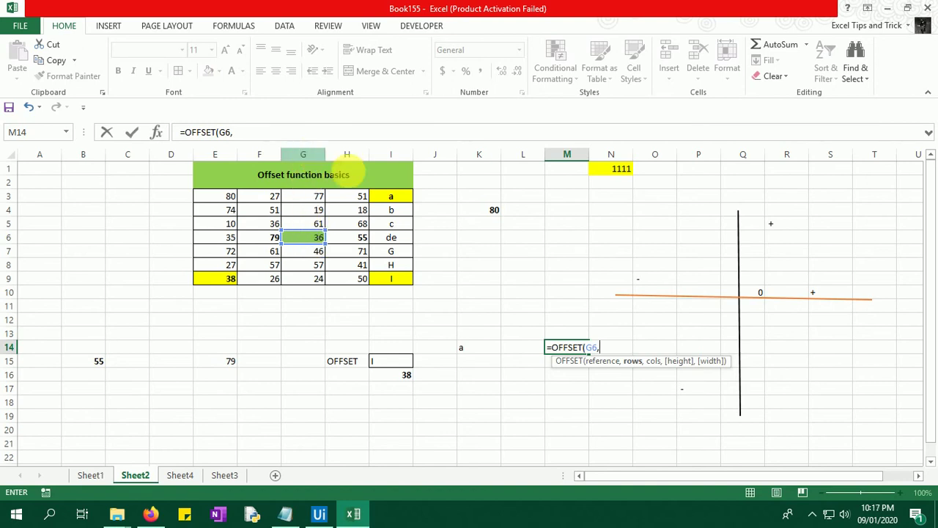
text(-5)
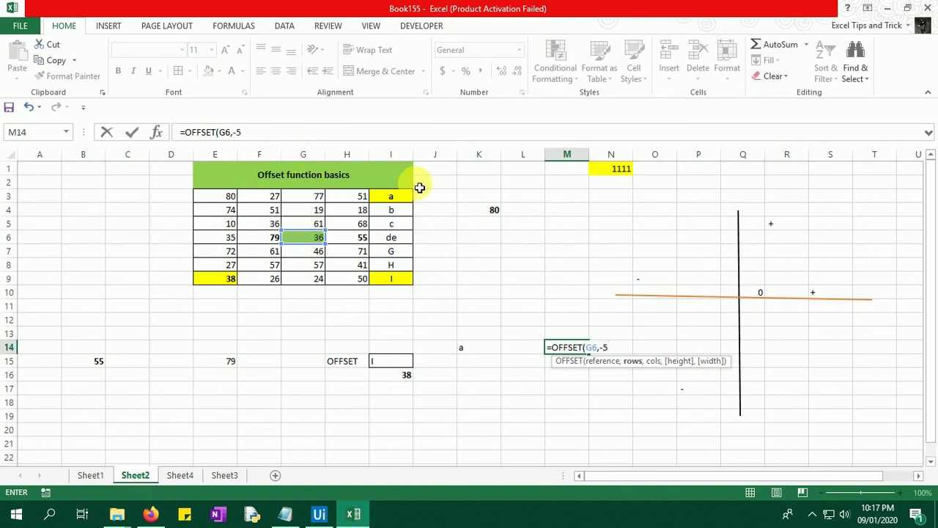
text(,)
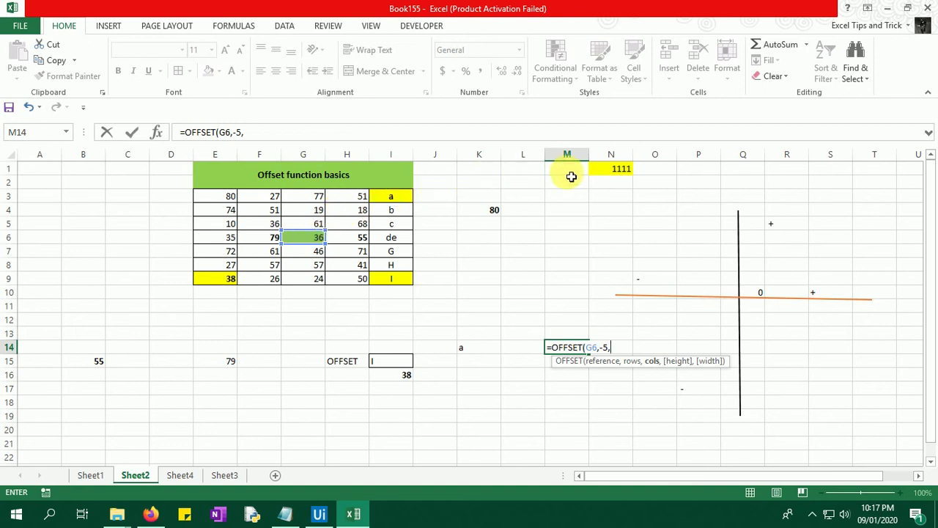
text(7)
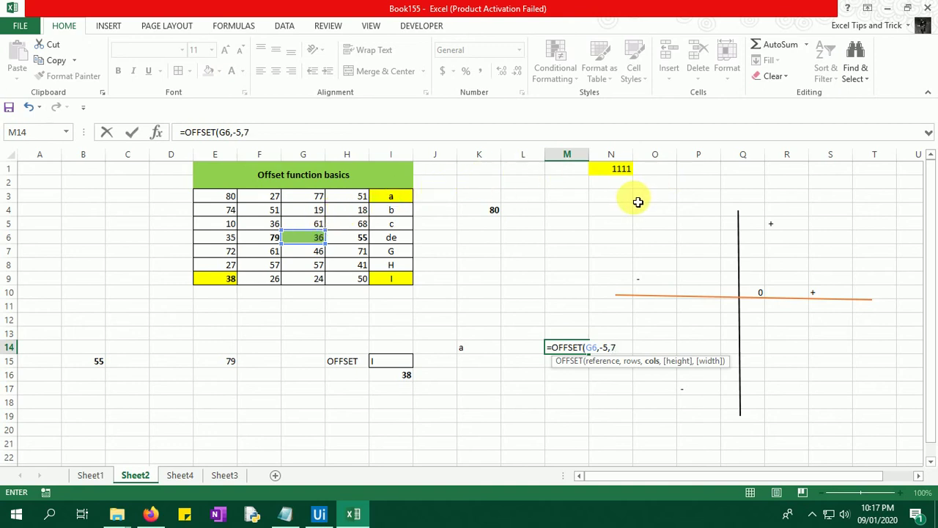
text())
key(Return)
key(Up)
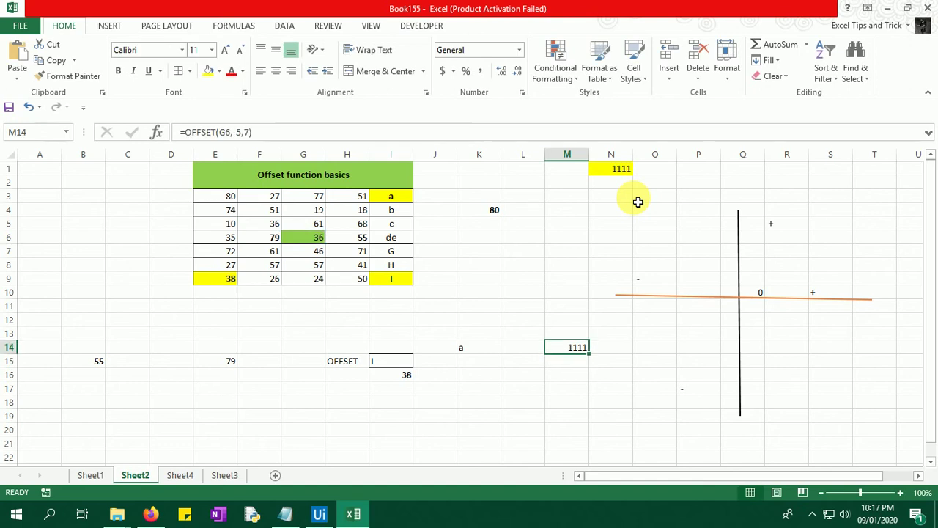
Put the marker value 2222 in A2
click(329, 237)
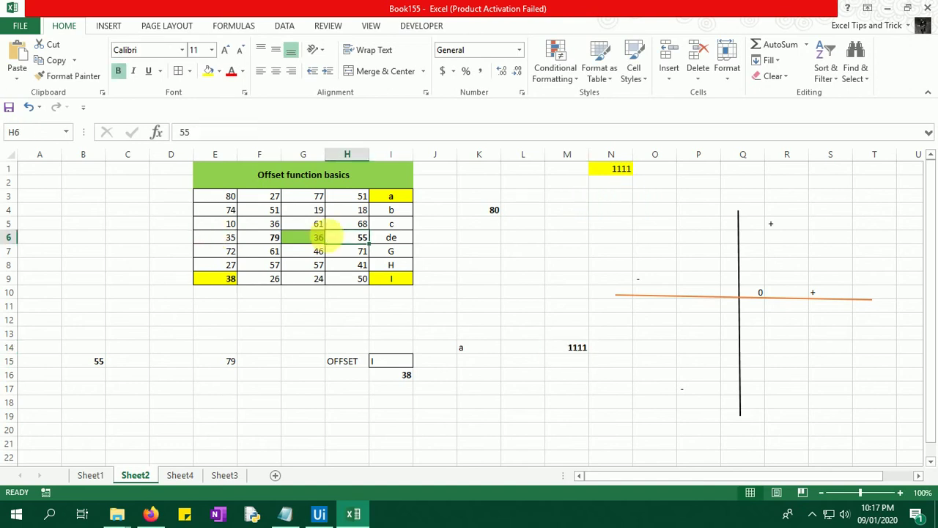
click(323, 239)
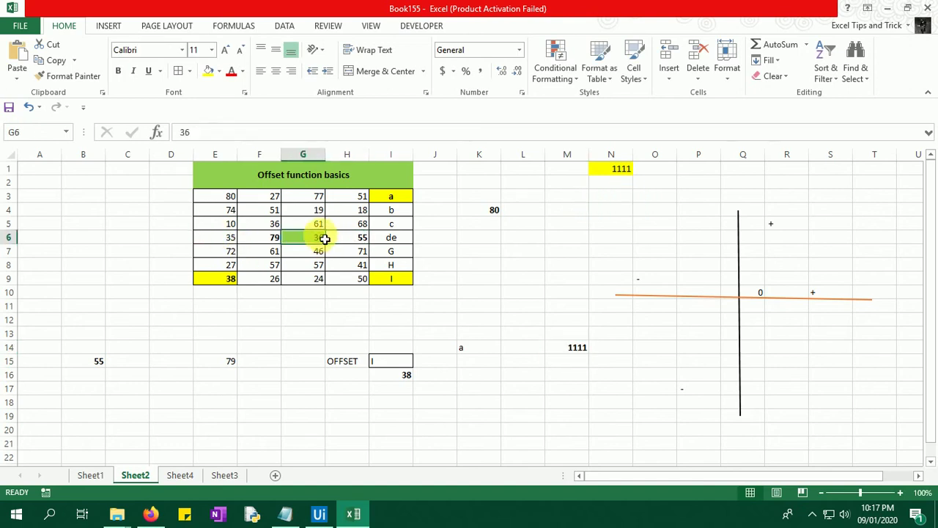
click(51, 184)
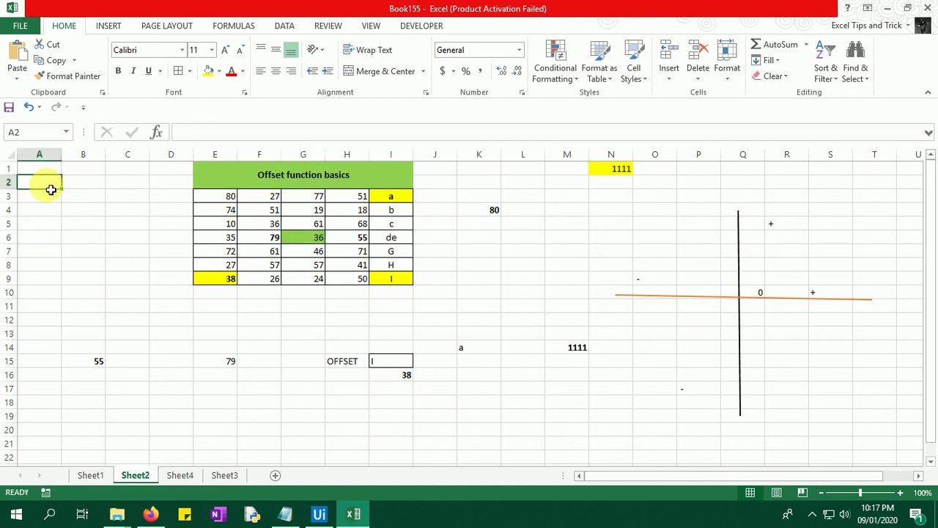
text(2222)
key(Return)
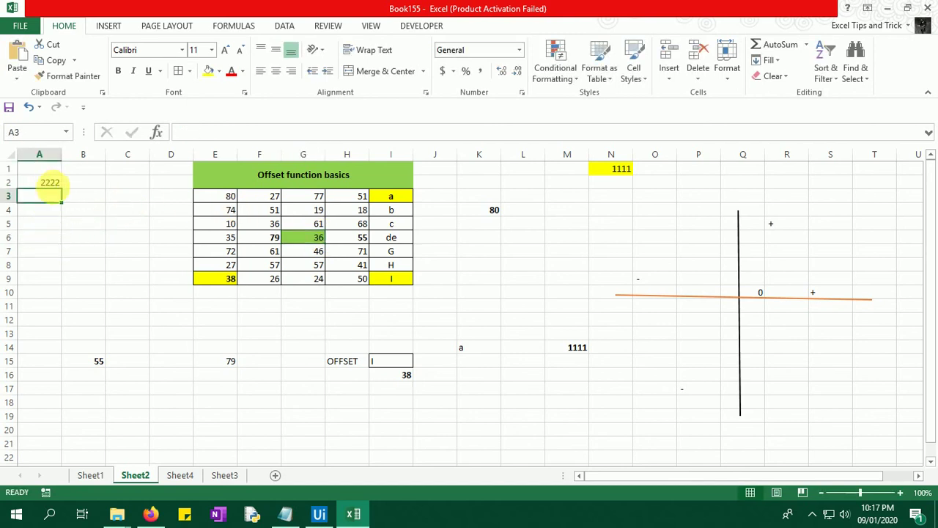
Enter =OFFSET(G6,-4,-5) in M18, which returns 0
click(565, 405)
text(=)
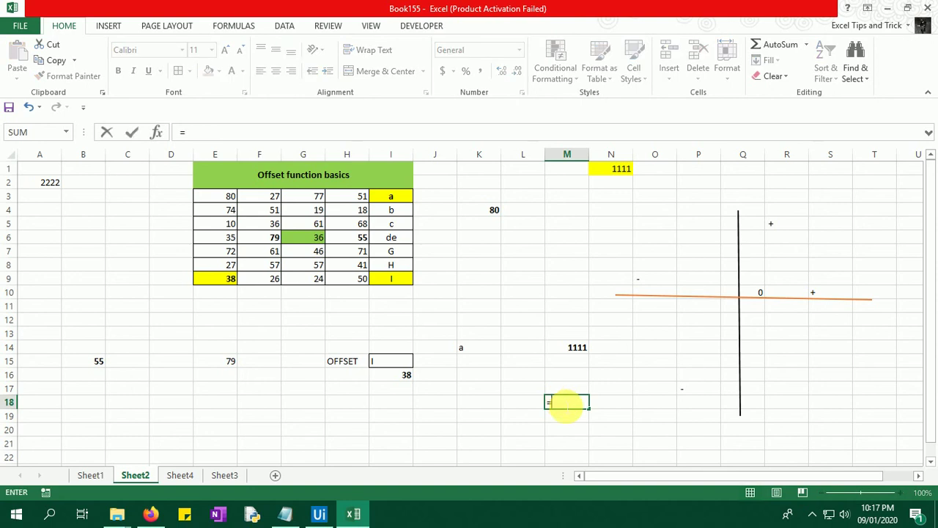
text(of)
key(Tab)
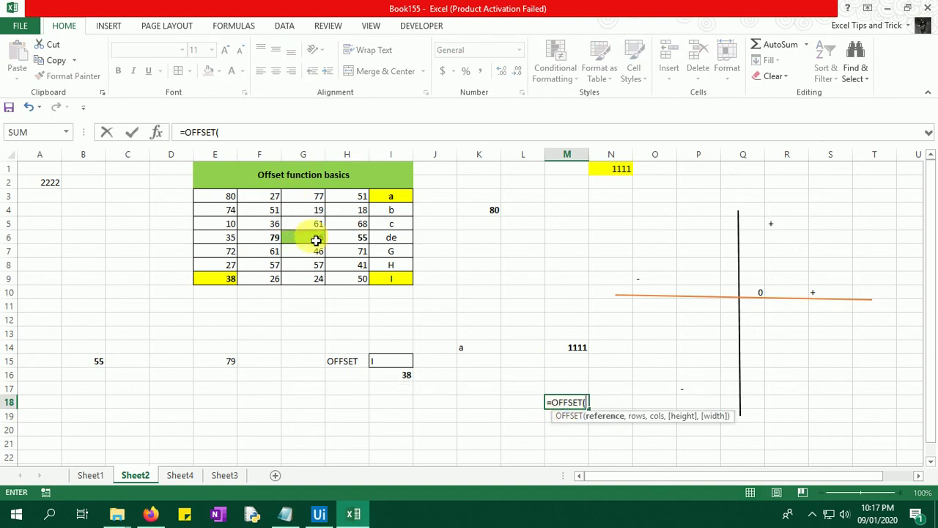
click(316, 239)
text(,)
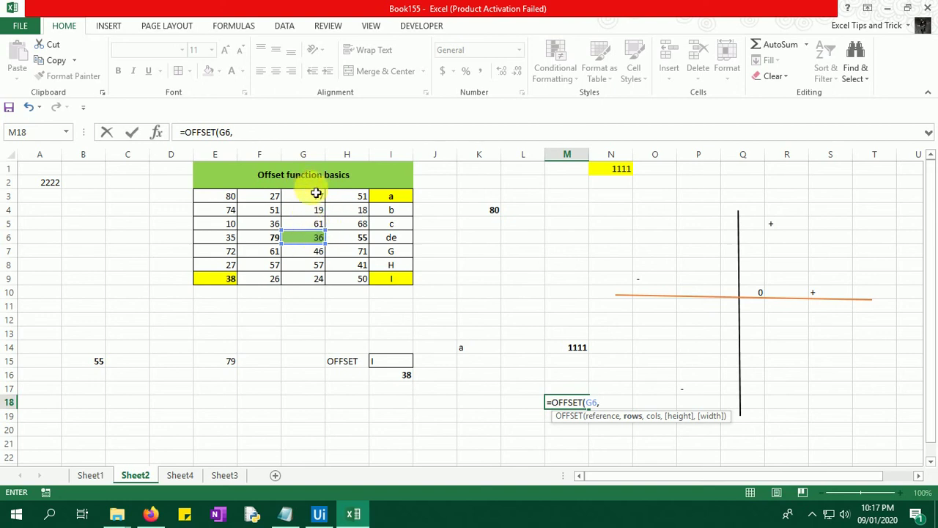
text(-4)
text(,)
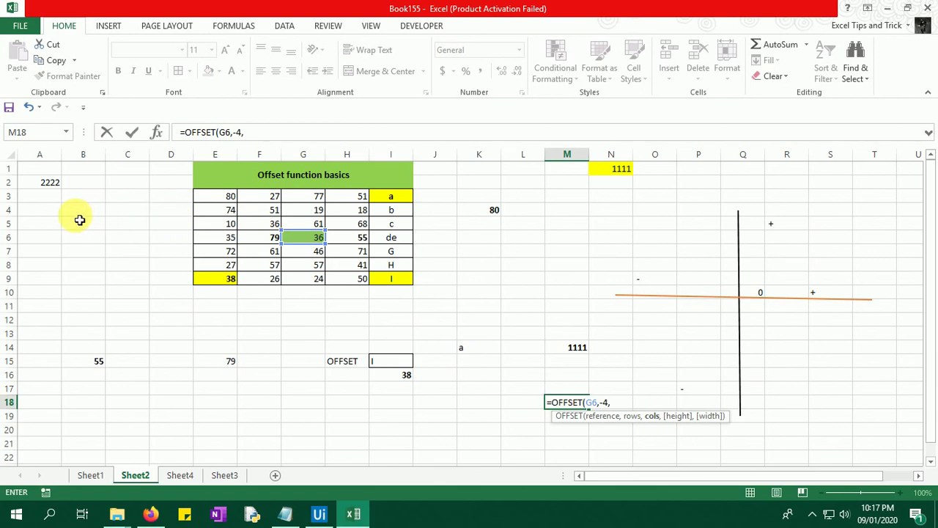
text(-5)
text())
key(Return)
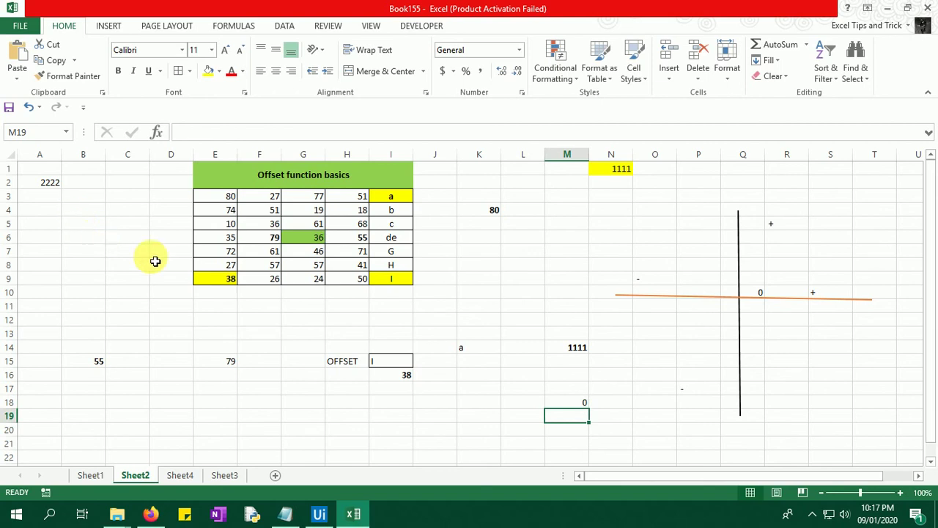
click(585, 401)
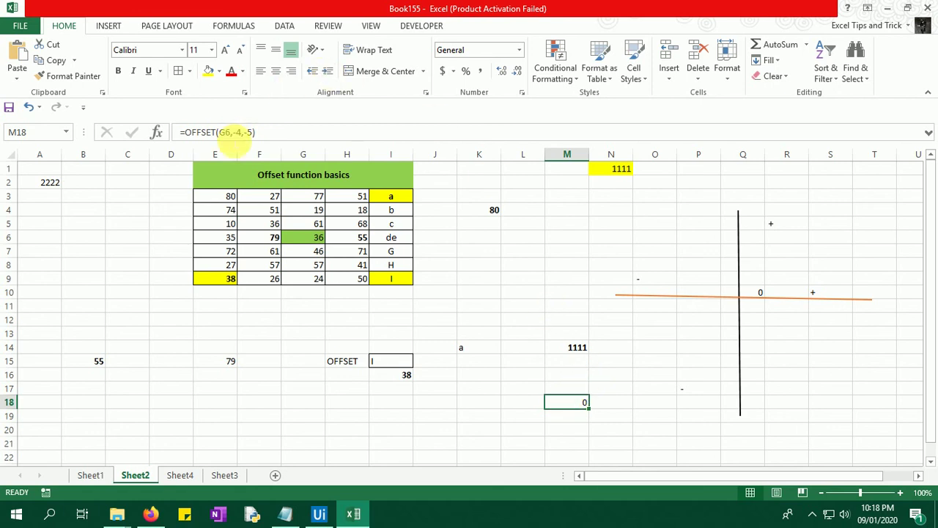
Change M18's column offset from -5 to -6 so it returns 2222 from A2
click(257, 133)
key(BackSpace)
key(BackSpace)
text(6))
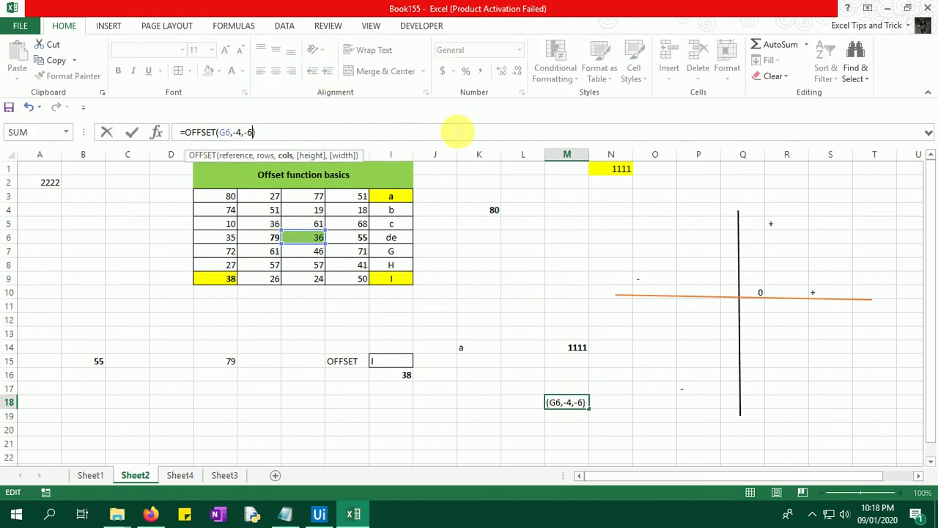
key(Return)
click(579, 403)
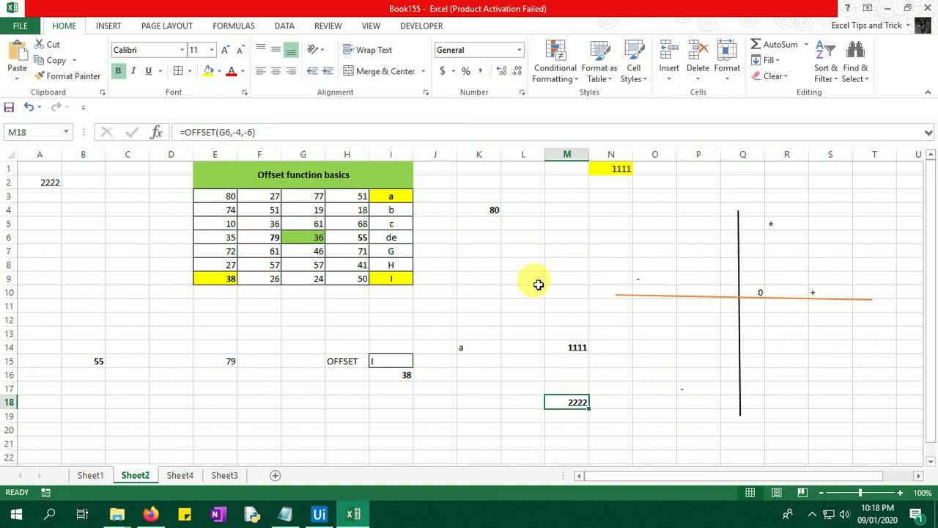
Enter =OFFSET(G6,0,0) in M8, returning 36, and make it bold
click(313, 237)
click(563, 266)
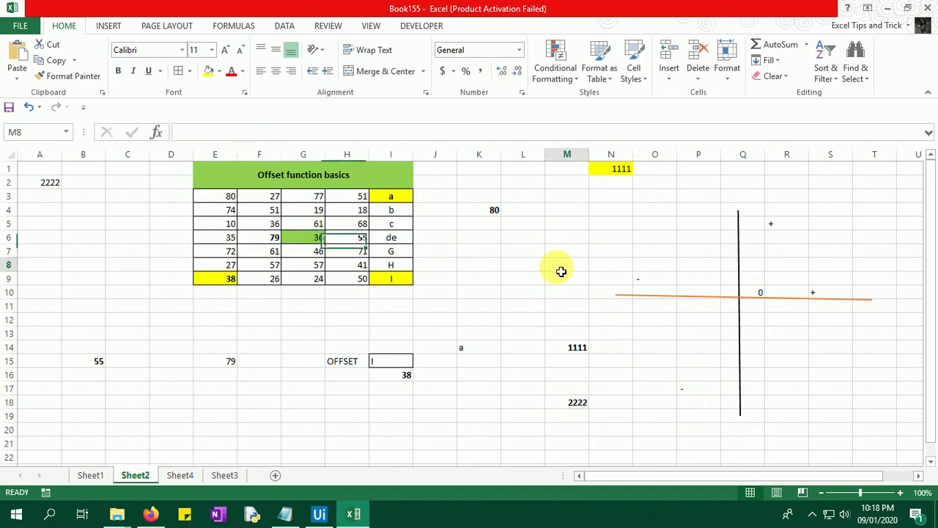
text(=)
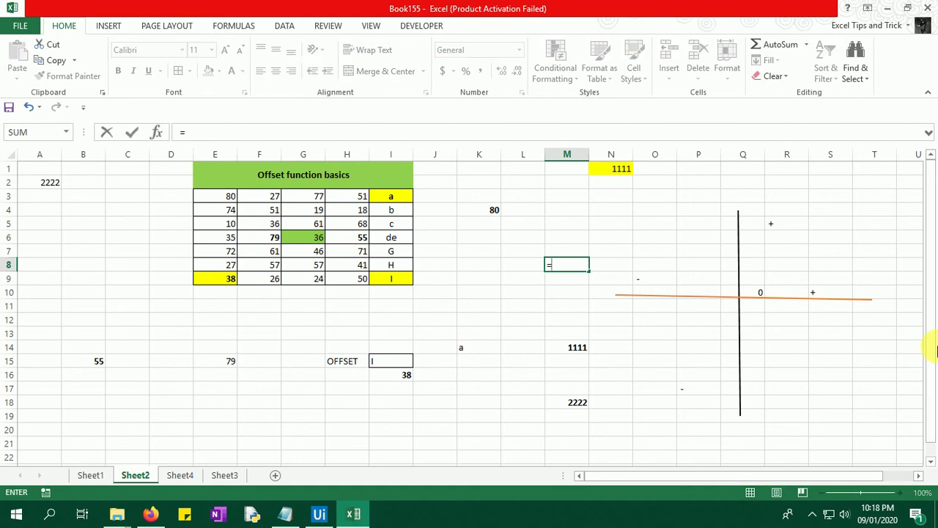
text(of)
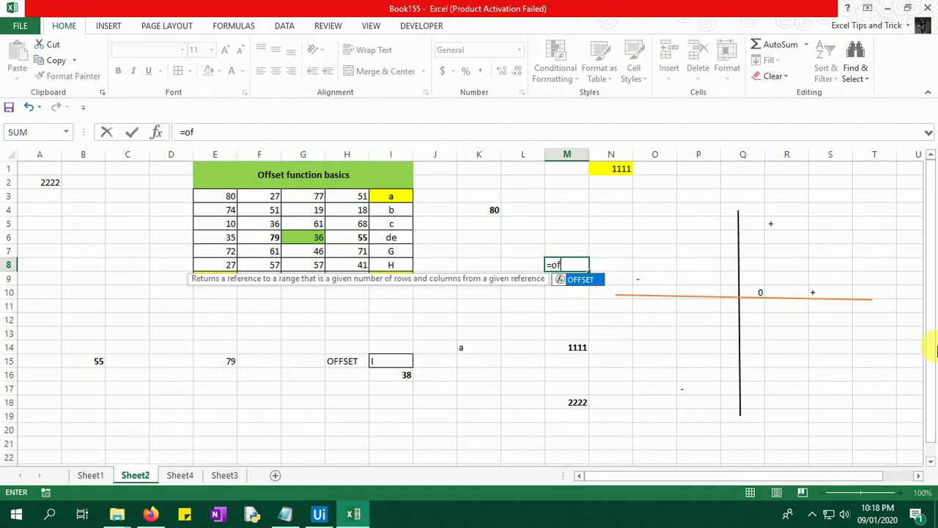
key(Tab)
click(320, 238)
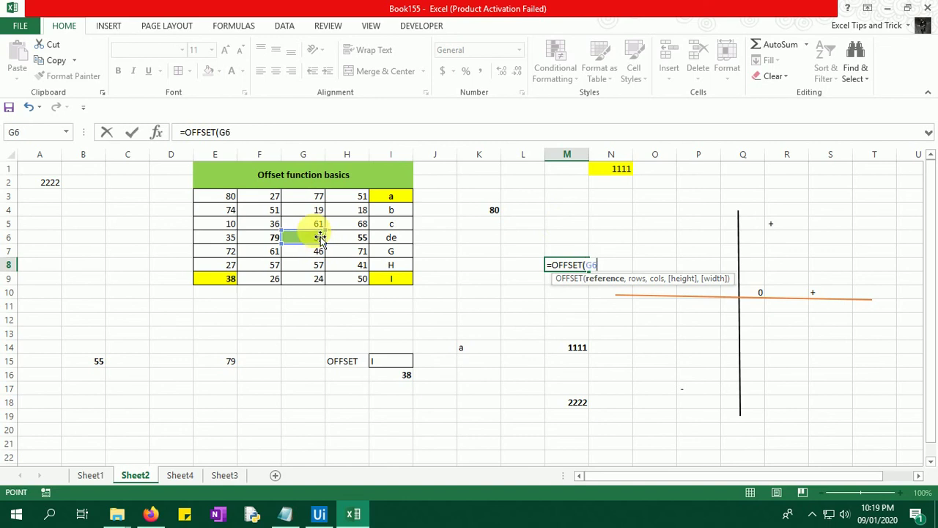
text(,0)
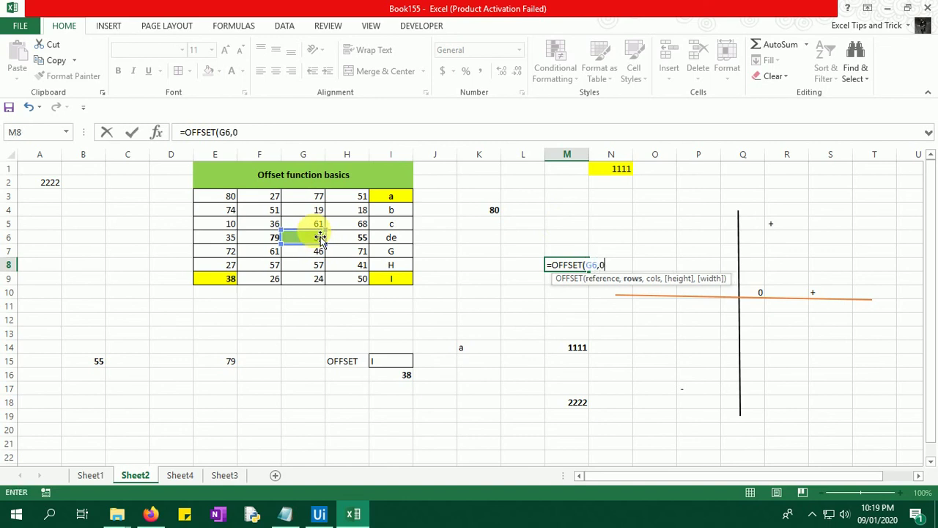
text(,0)
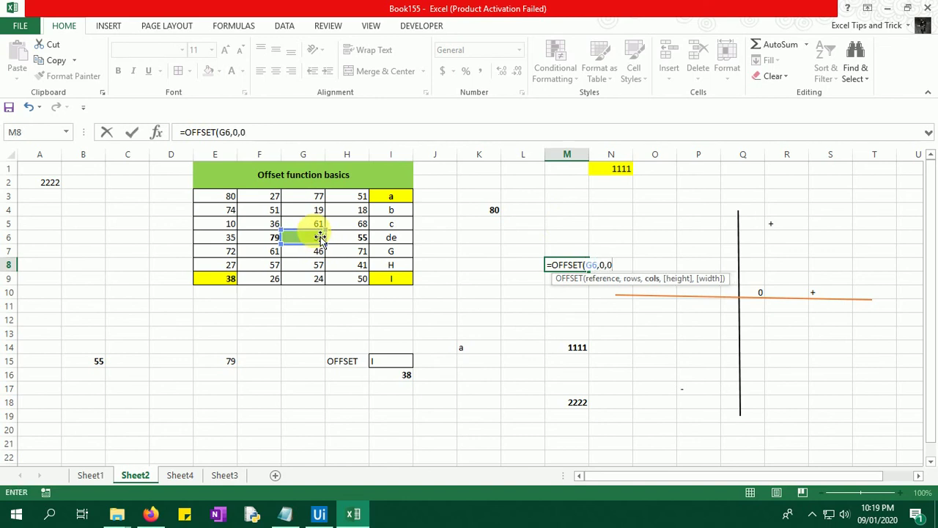
text())
key(ctrl+Return)
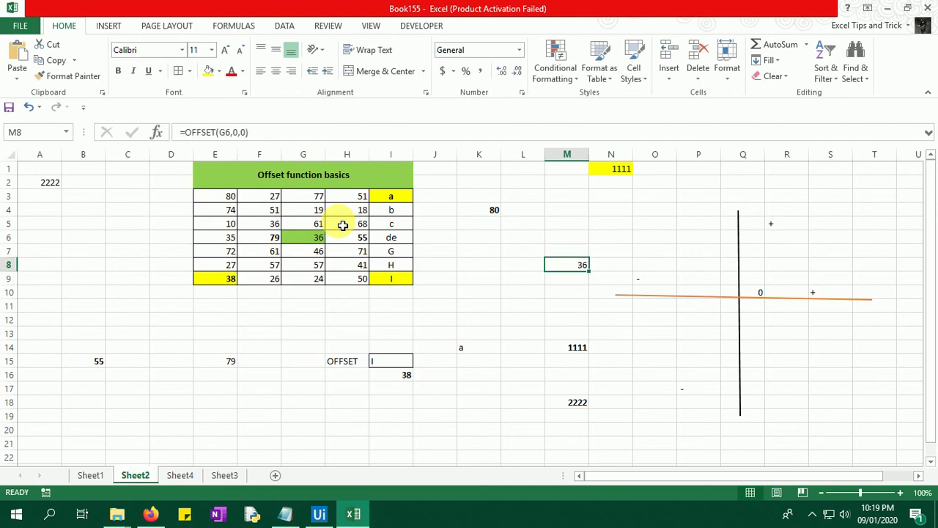
key(ctrl+b)
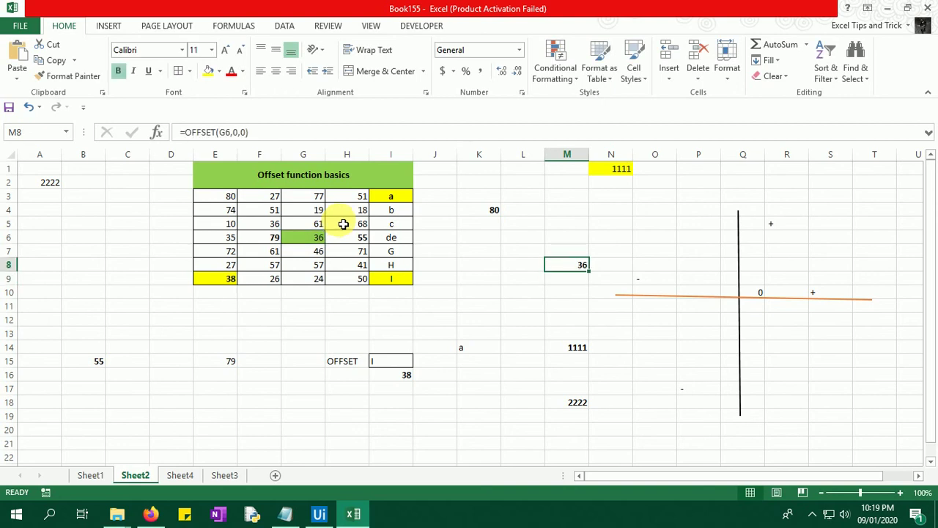